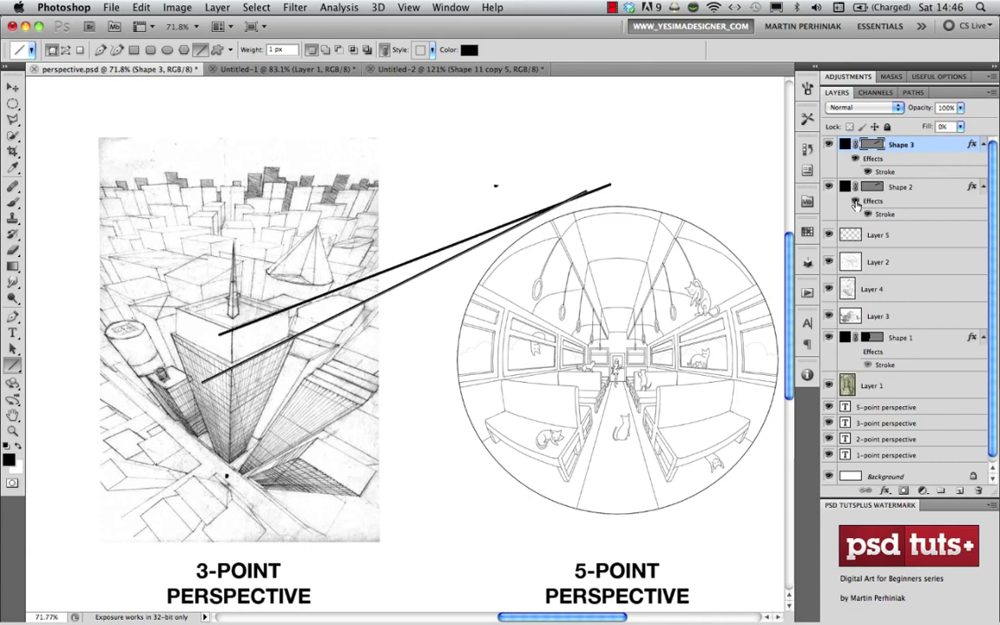
Step: On Layer 5, paint a dot where the two lines converge above the 5-point drawing and erase the stray dot nearby
click(874, 238)
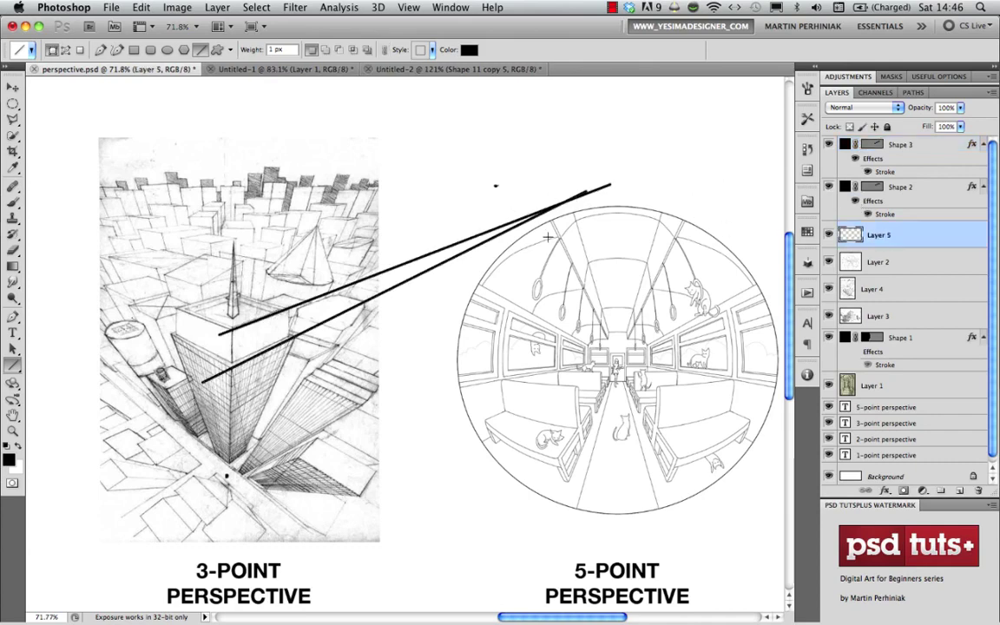
key(b)
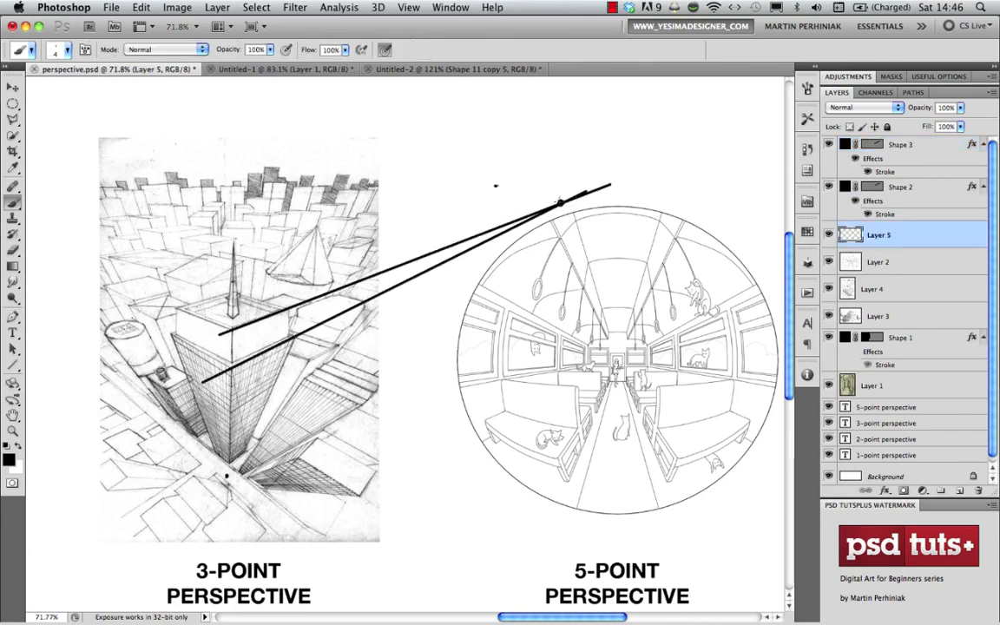
key(e)
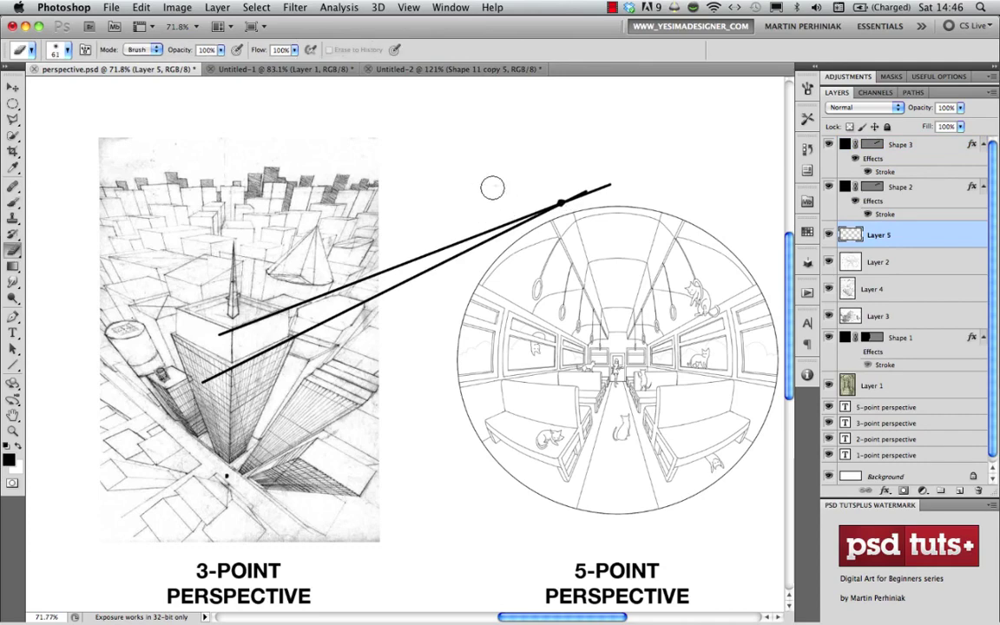
Step: Draw two straight lines from the tower's upper edges in the 3-point drawing out to the clouds of the 2-point drawing
scroll(391, 260, left, 10)
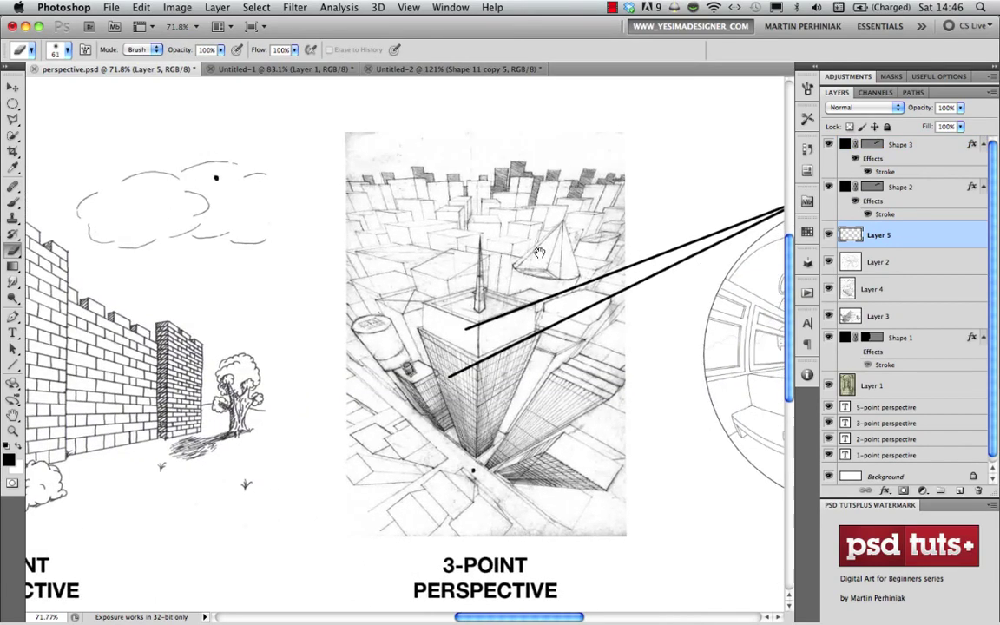
key(u)
mouse_move(426, 322)
mouse_down()
mouse_move(178, 188)
mouse_move(188, 206)
mouse_up()
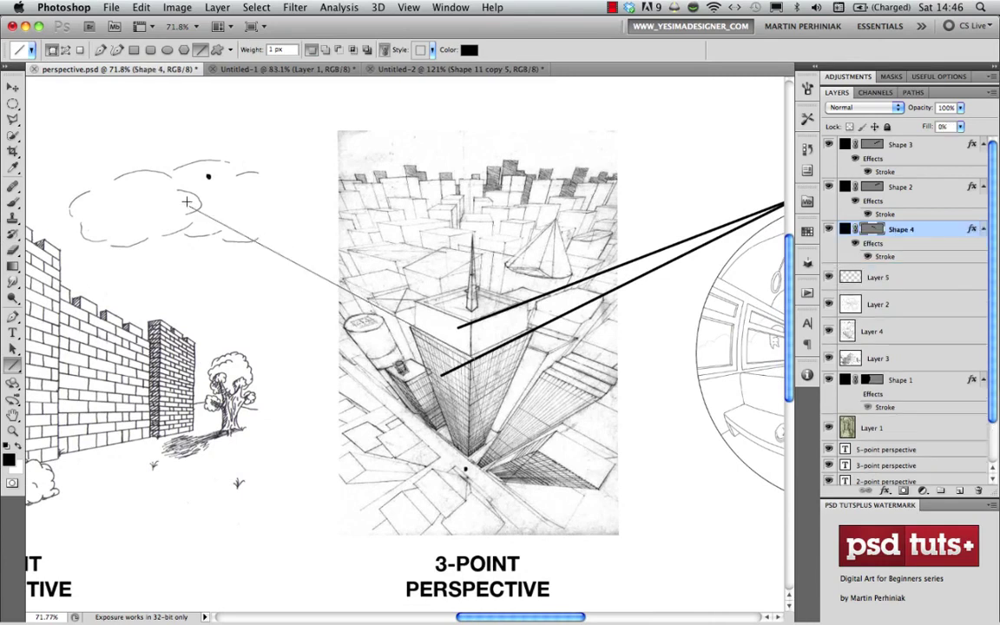
mouse_move(468, 324)
mouse_down()
mouse_move(254, 220)
mouse_move(160, 197)
mouse_move(174, 204)
mouse_up()
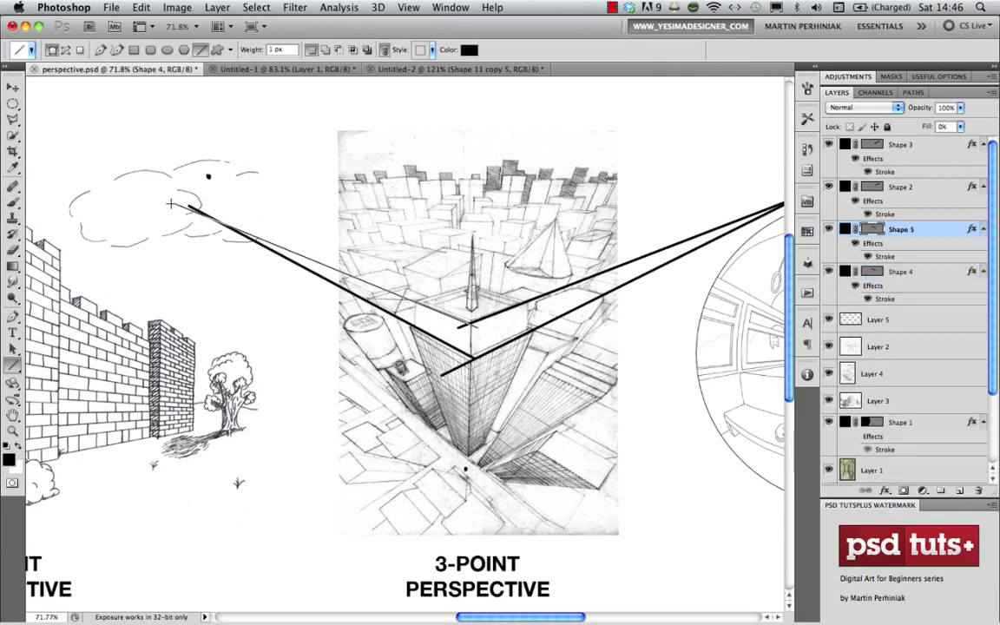
Step: On Layer 5, paint a vanishing-point dot where the two new lines meet in the clouds
click(877, 320)
key(b)
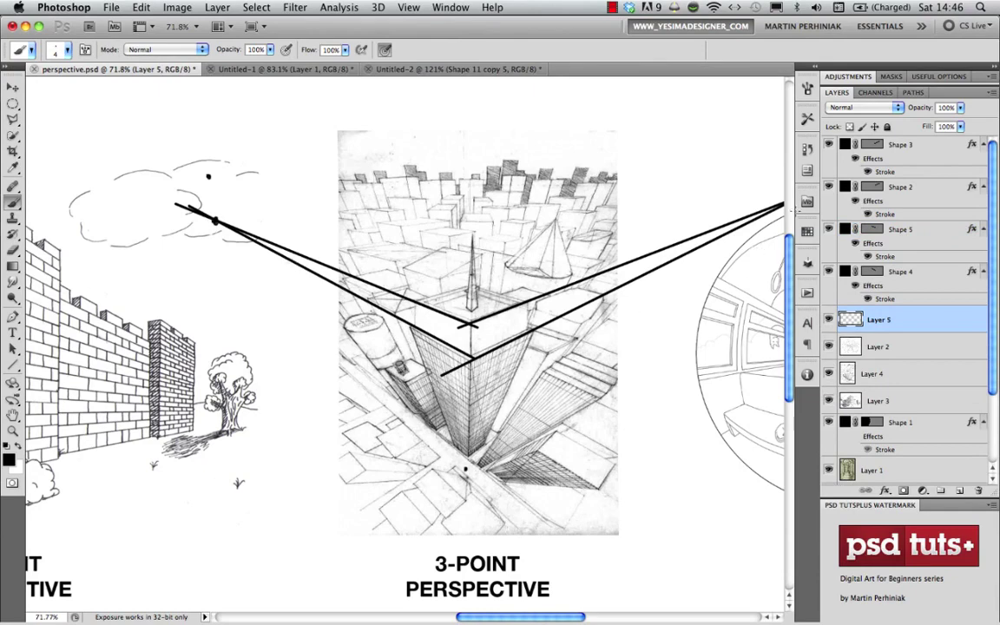
drag(510, 266, 437, 276)
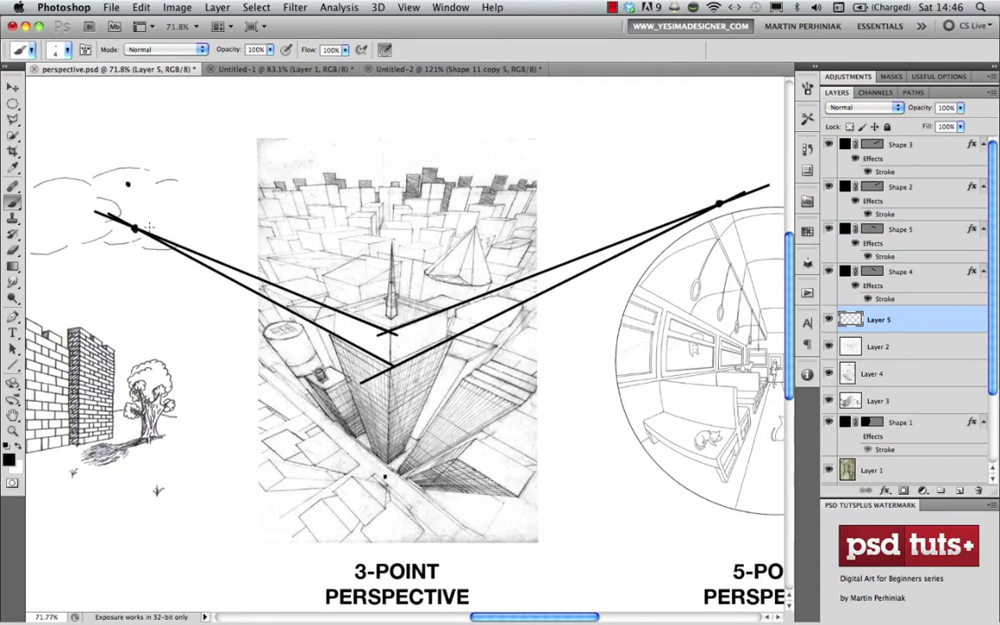
Step: Using Shape 2's line style, draw two lines along the tower's outer vertical edges so they cross below its base
click(900, 187)
key(u)
scroll(380, 408, down, 5)
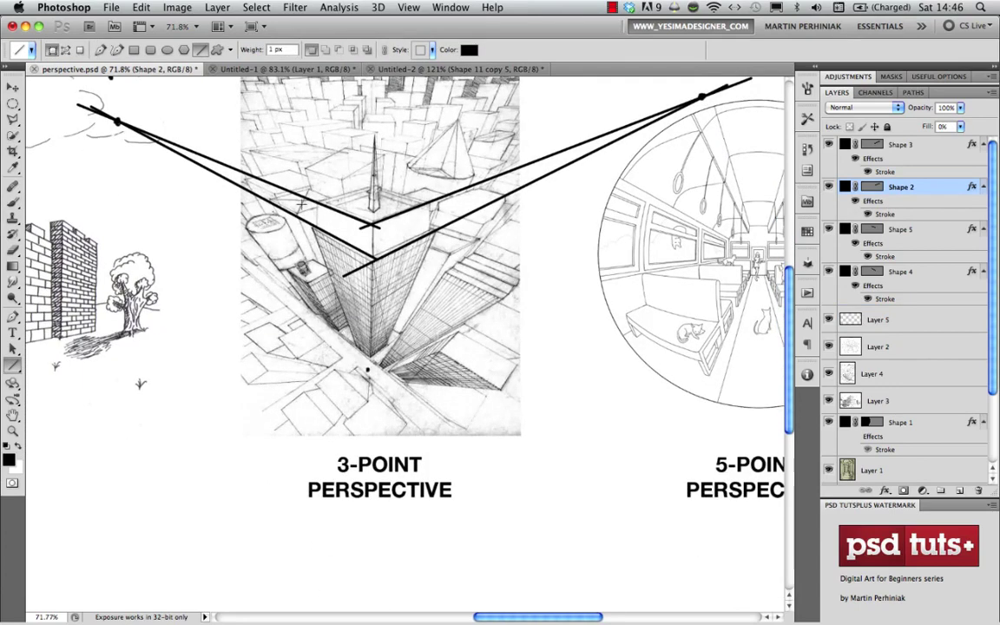
drag(276, 192, 392, 439)
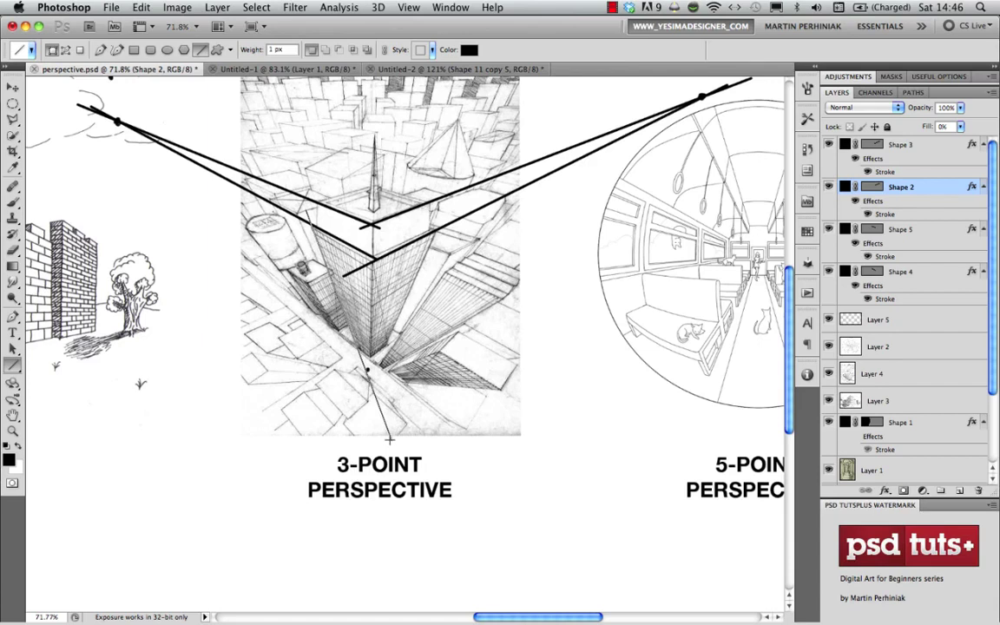
drag(439, 220, 351, 419)
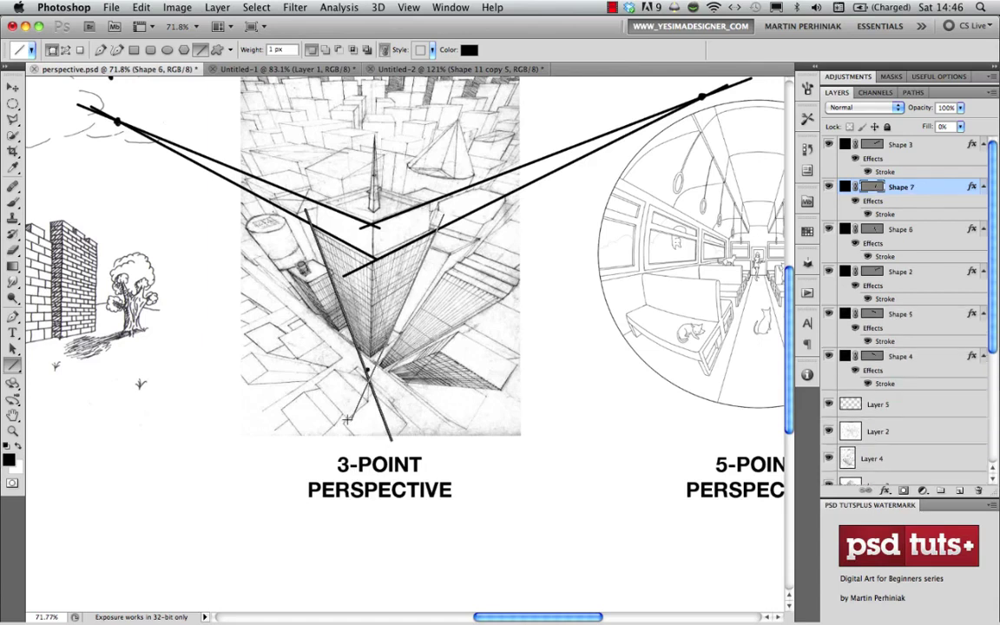
Step: On Layer 5, paint a dot where the lines cross below the tower and erase the misplaced old dots
click(877, 403)
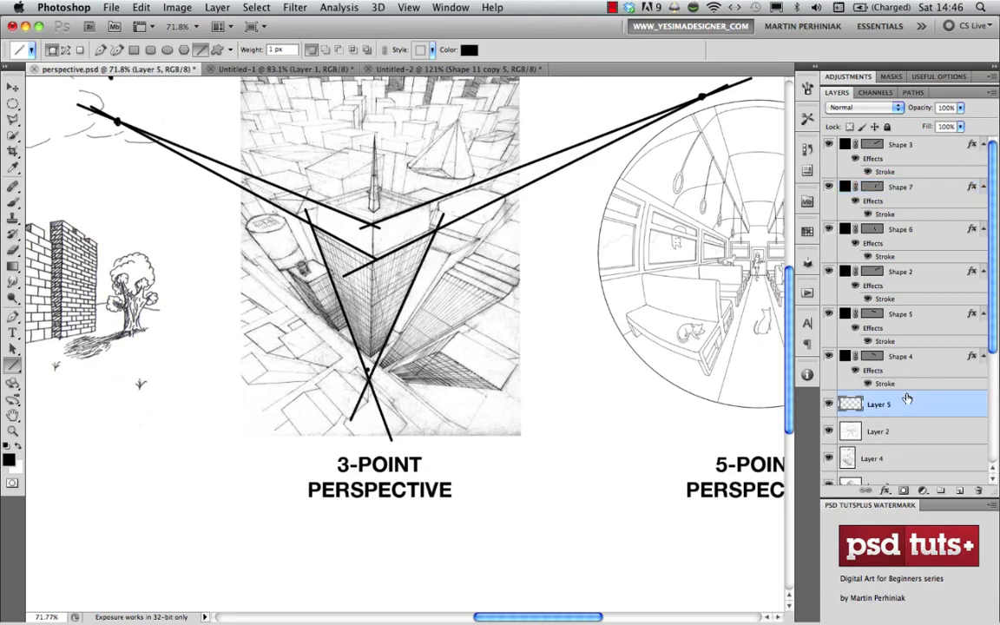
key(b)
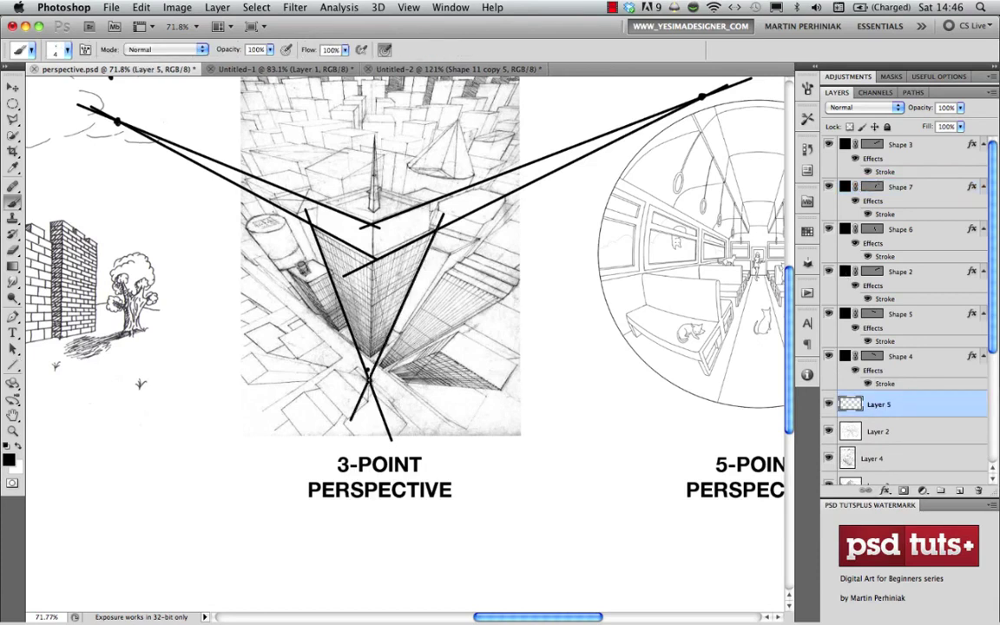
key(e)
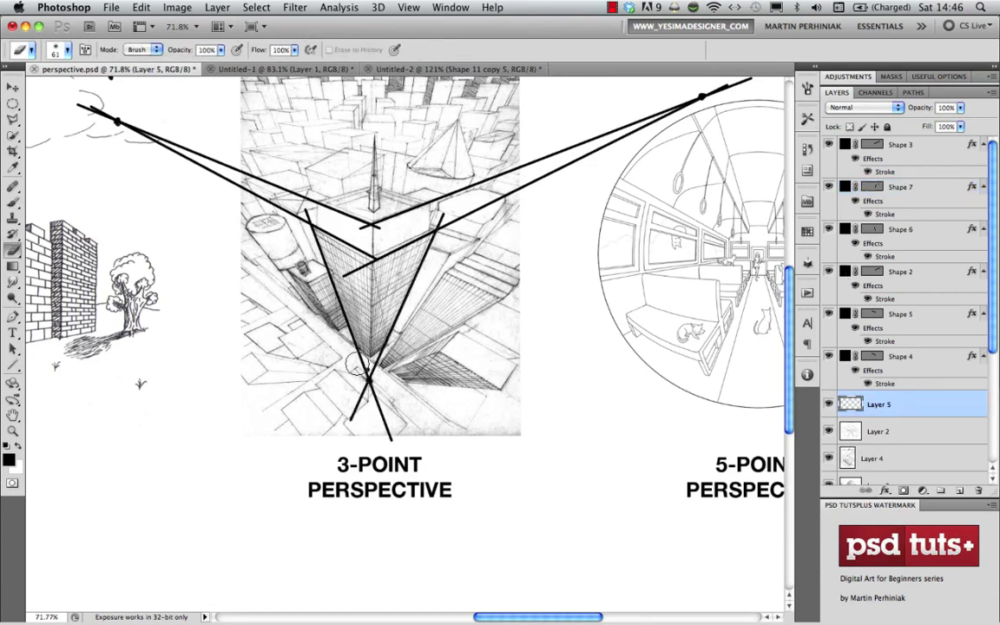
scroll(138, 104, up, 2)
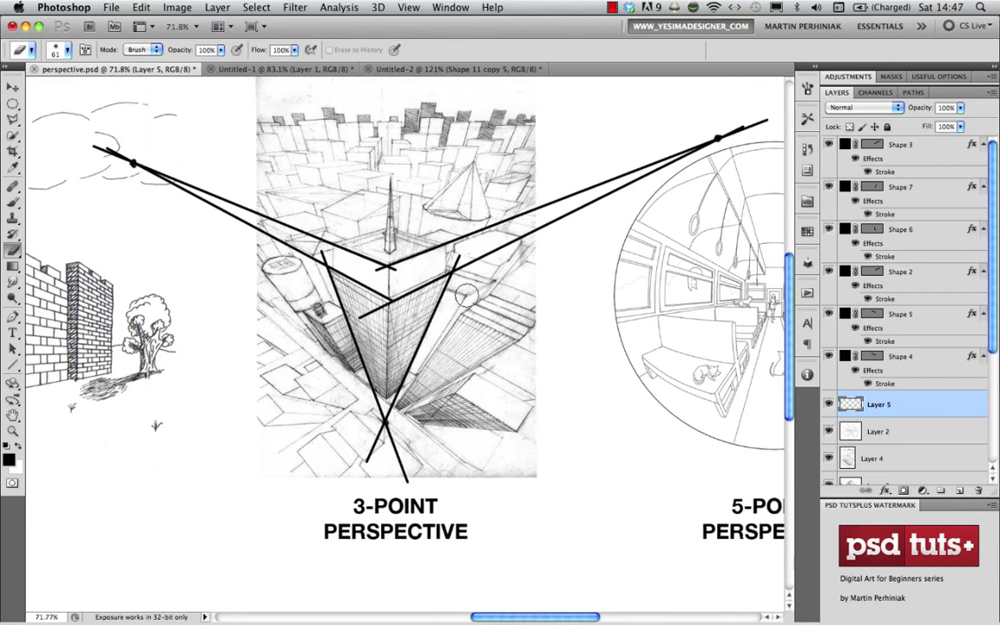
Step: Hide the six perspective line layers to view the bare drawing with its vanishing points, and show them again
mouse_move(835, 201)
mouse_down()
mouse_move(827, 351)
mouse_move(834, 180)
mouse_up()
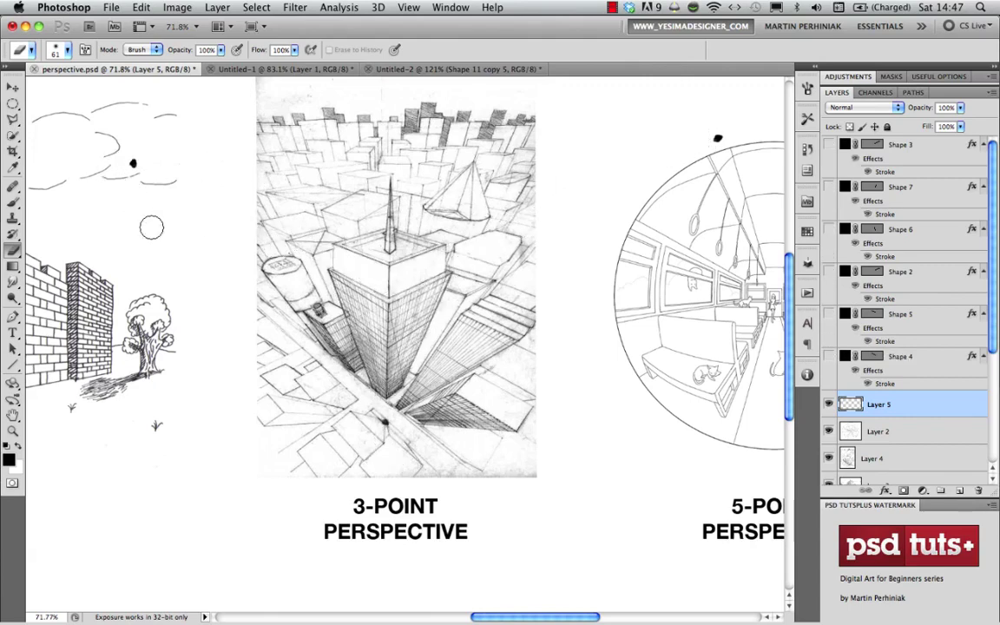
drag(828, 355, 827, 148)
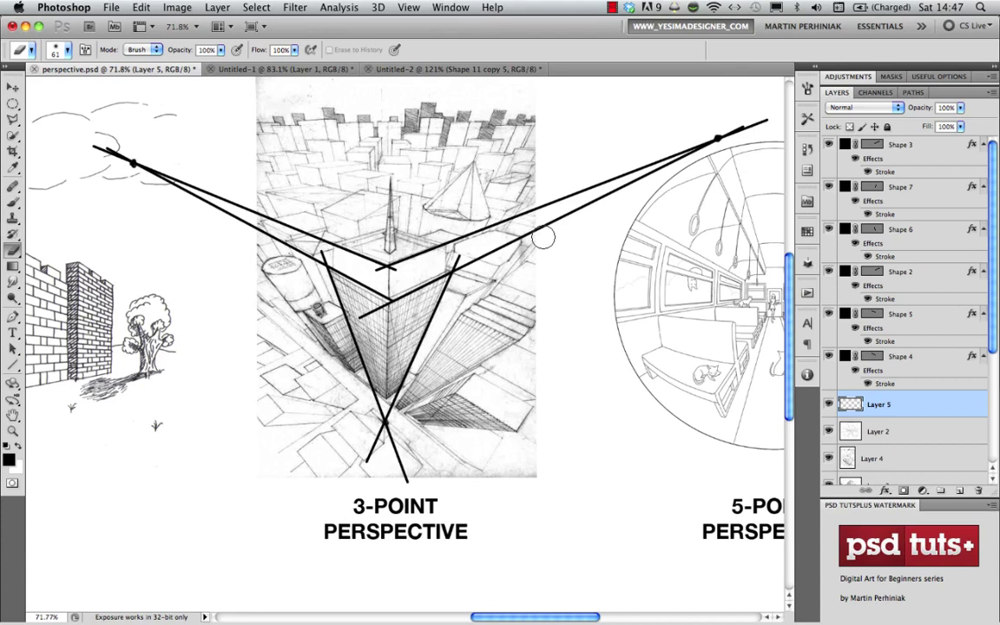
Step: Draw a horizontal horizon line from the vanishing point in the clouds across the 3-point drawing to the 5-point circle
scroll(287, 218, up, 2)
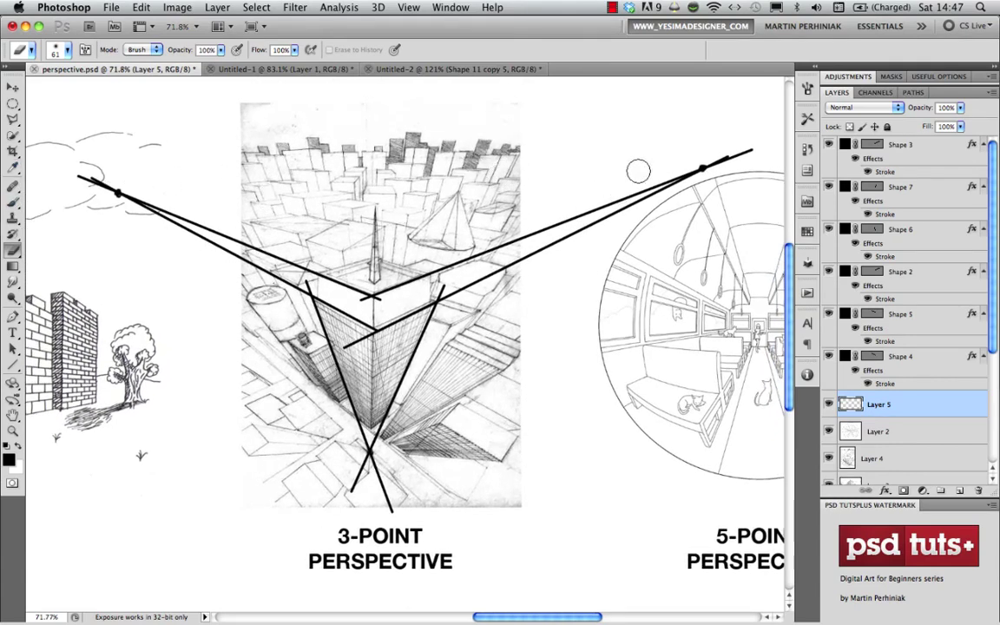
click(14, 366)
drag(118, 192, 729, 174)
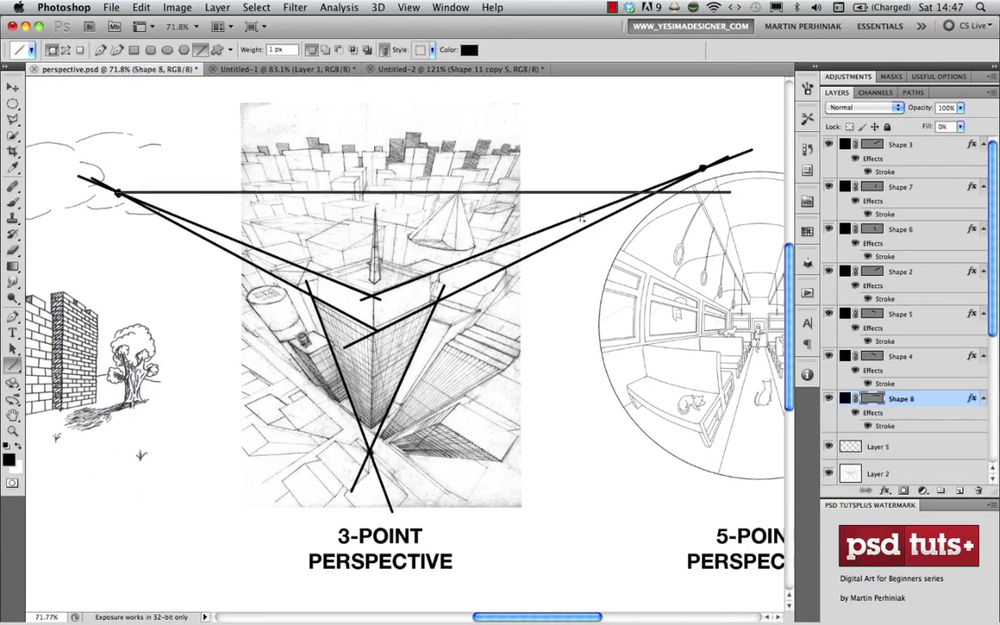
Step: Move the horizon line down to the tower's base and undo the move
key(v)
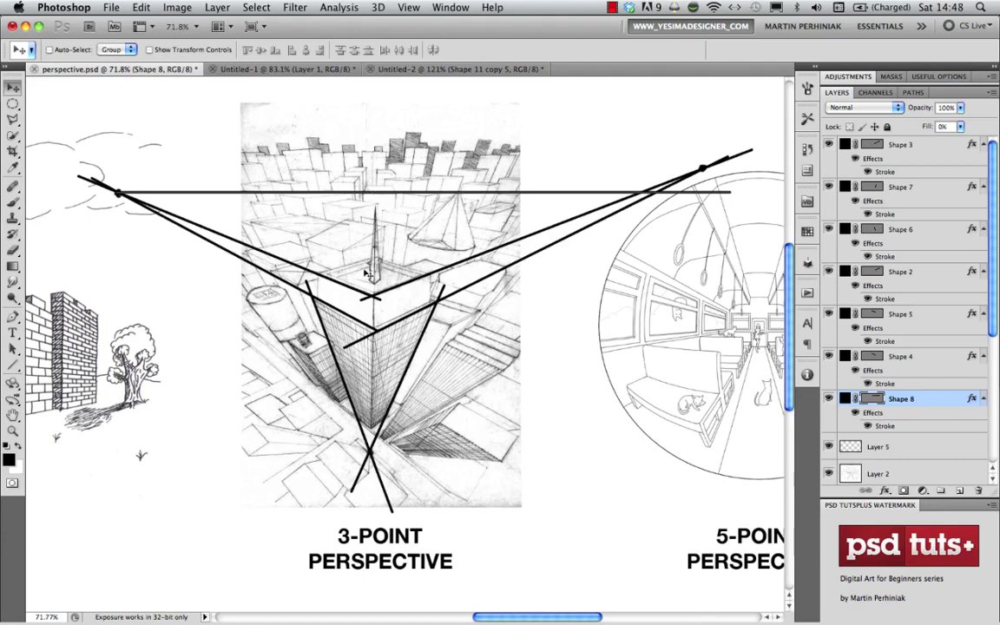
scroll(334, 210, up, 3)
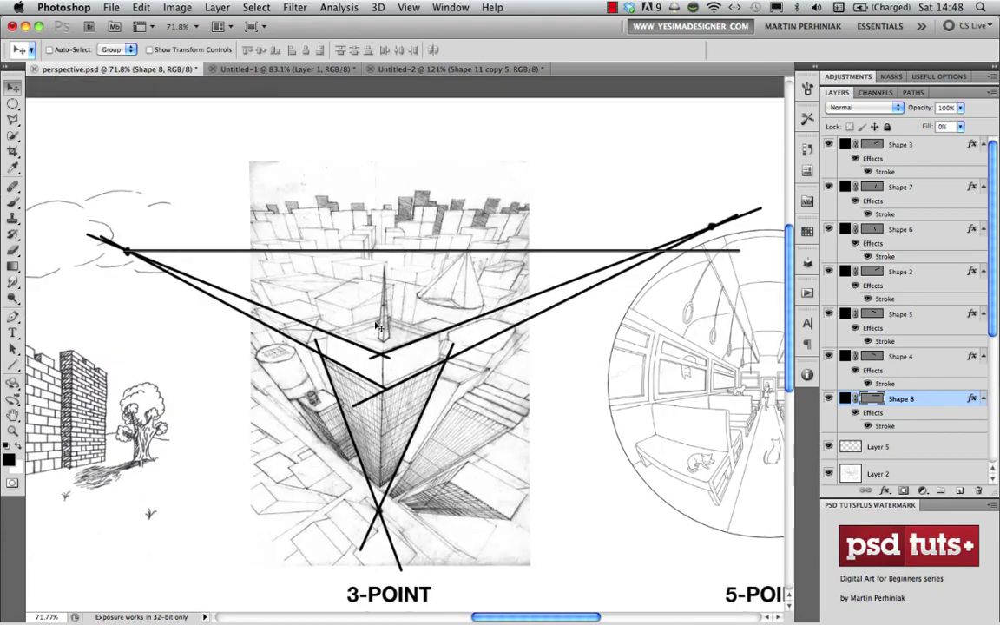
drag(376, 254, 367, 494)
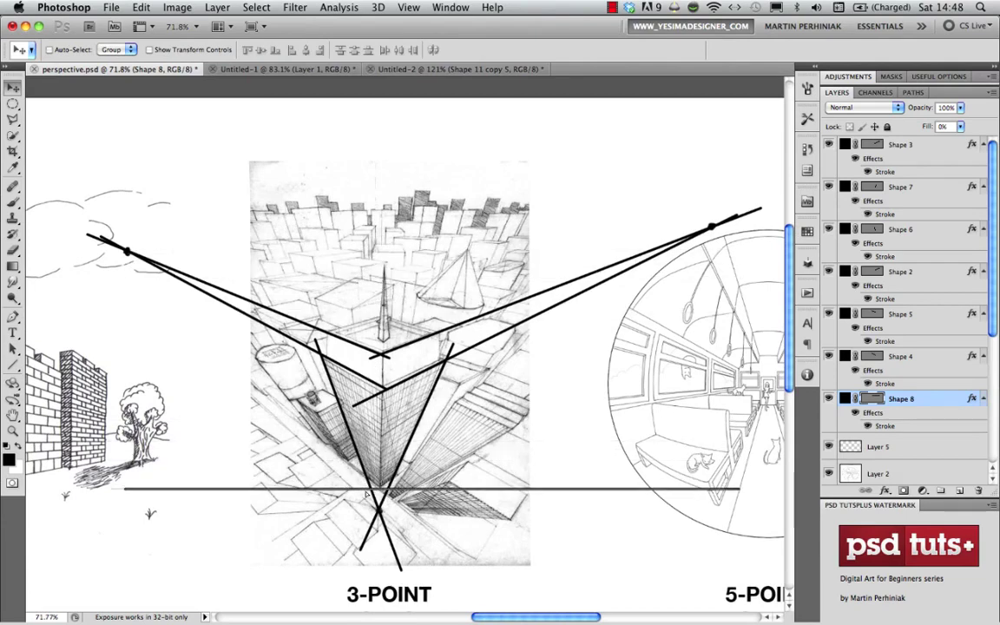
key(super+z)
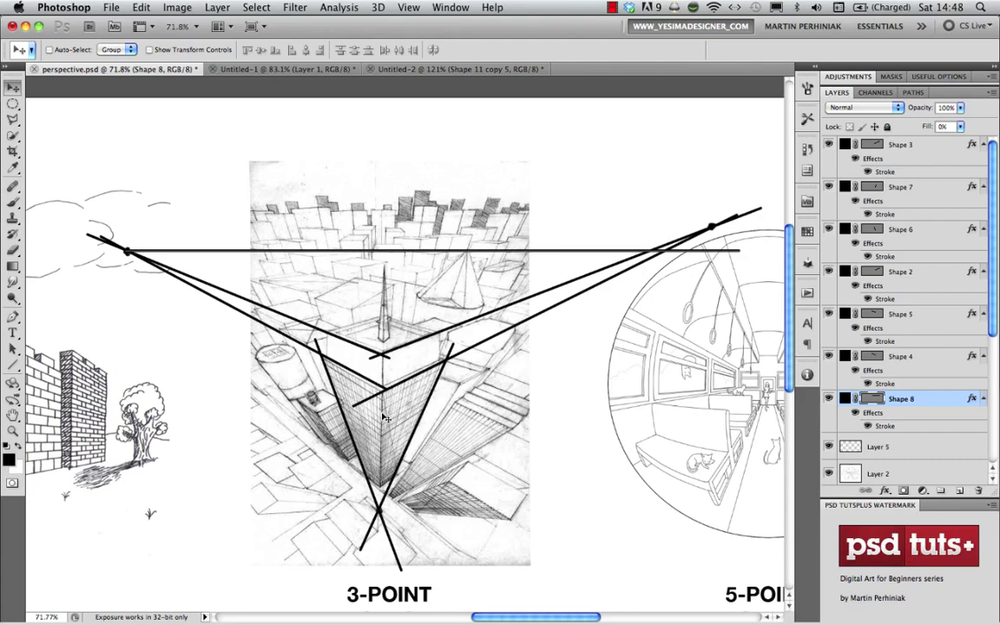
Step: Examine the 5-point perspective drawing up close and view the whole document
drag(625, 344, 358, 376)
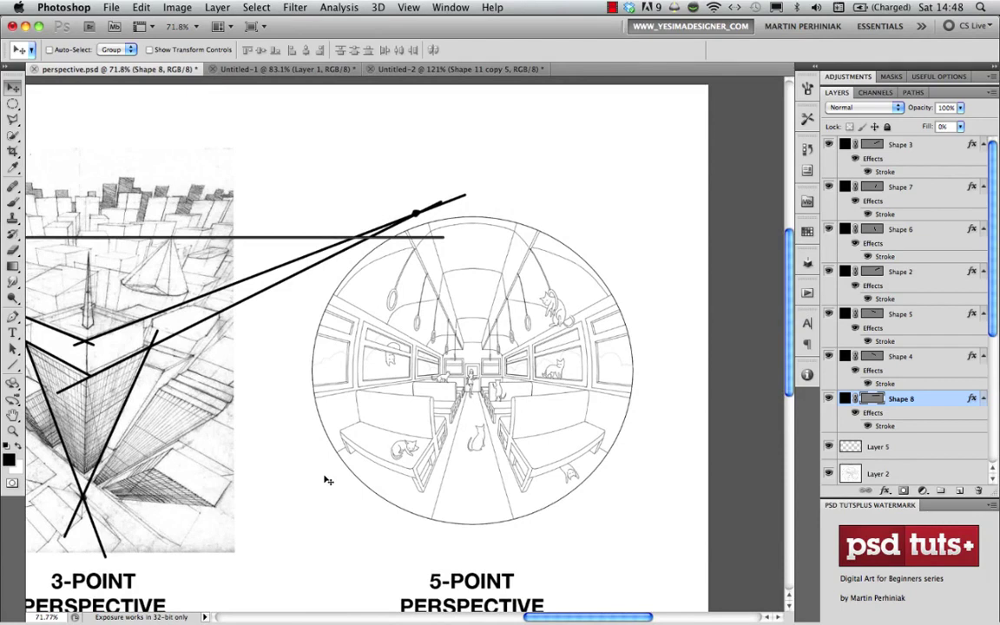
scroll(328, 480, right, 2)
scroll(328, 480, down, 2)
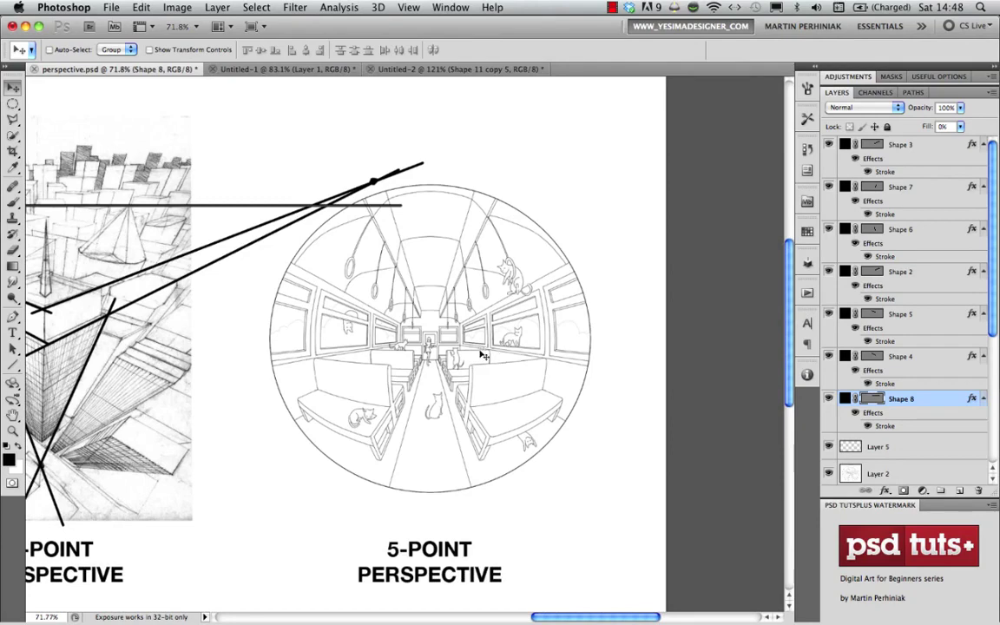
drag(480, 352, 485, 368)
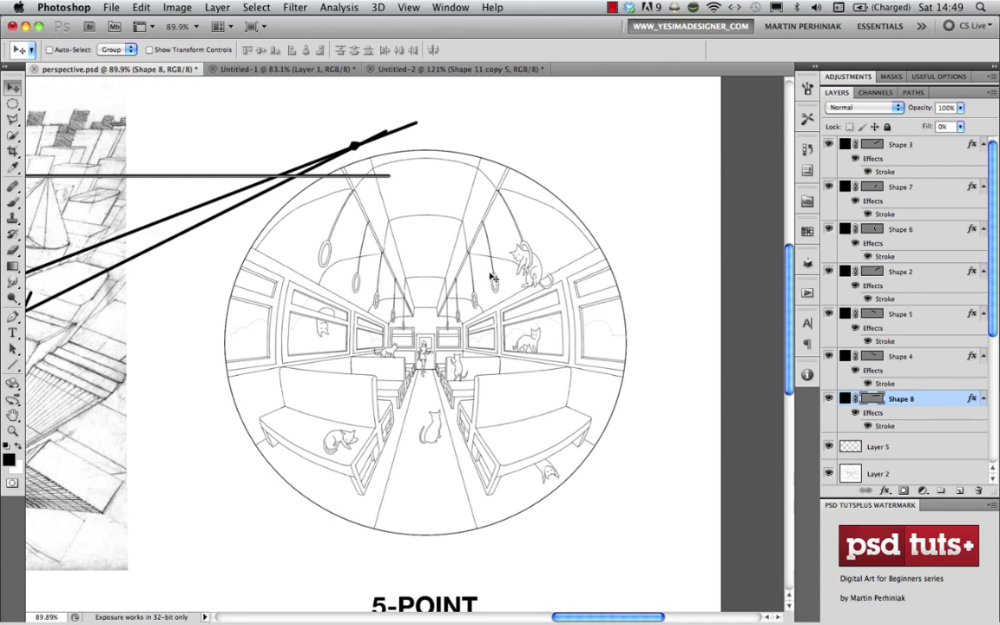
key(super+0)
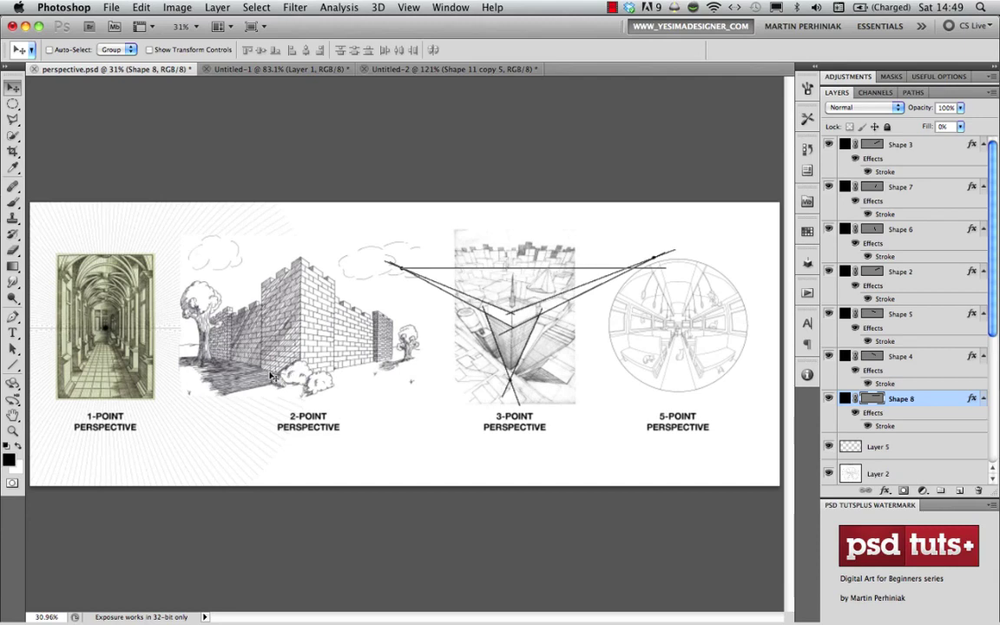
Step: Switch to Adobe Bridge and open perspective2.jpg from the Perspective collection in Photoshop
key(super+Tab)
key(super+Tab)
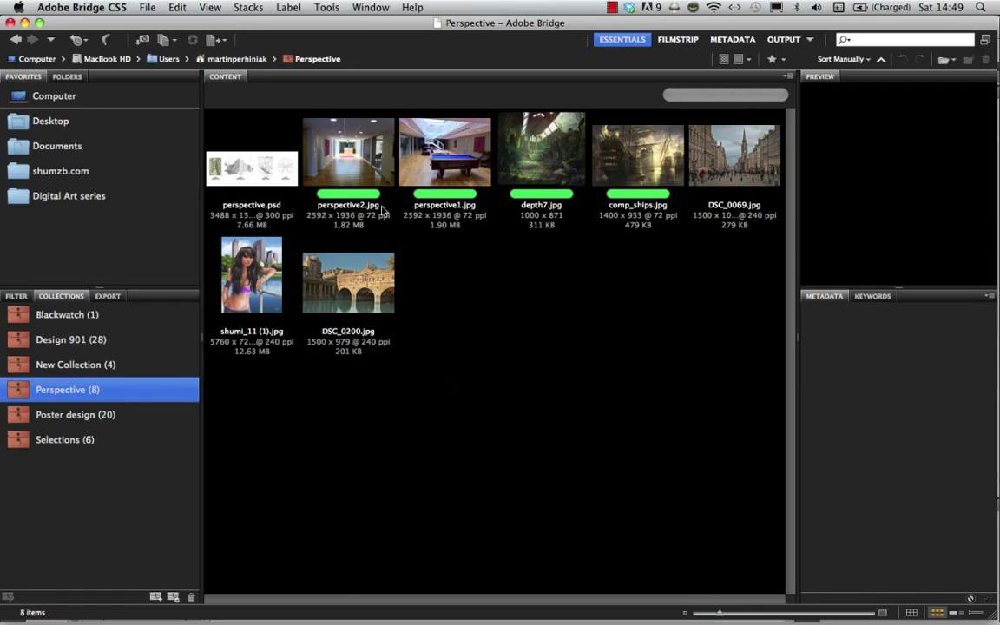
click(311, 132)
key(super+Tab)
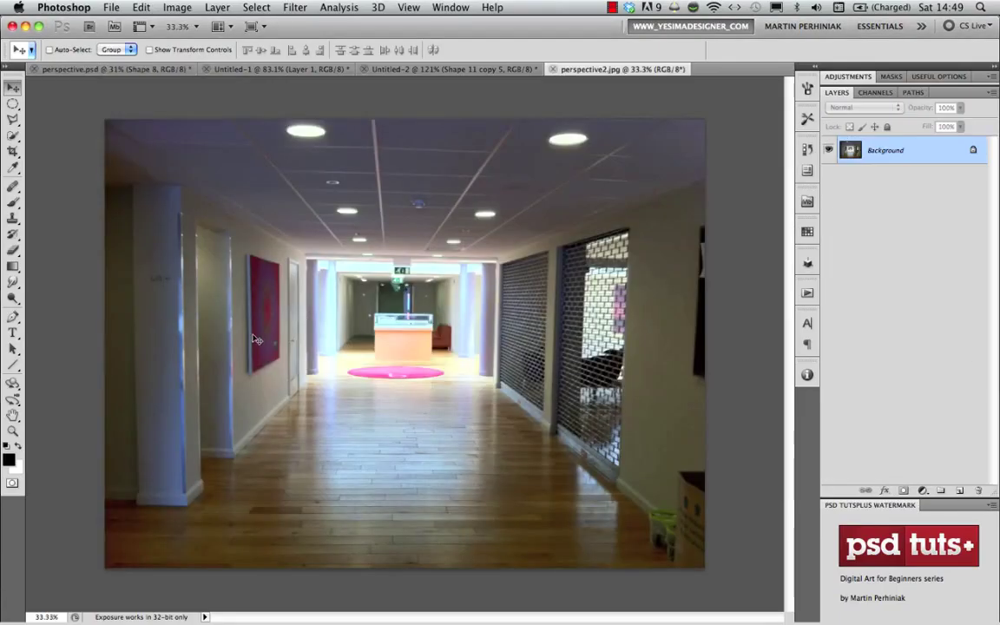
Step: With the Ruler tool, measure a line about 2309 px long along the ceiling's slanted cross joint
click(18, 167)
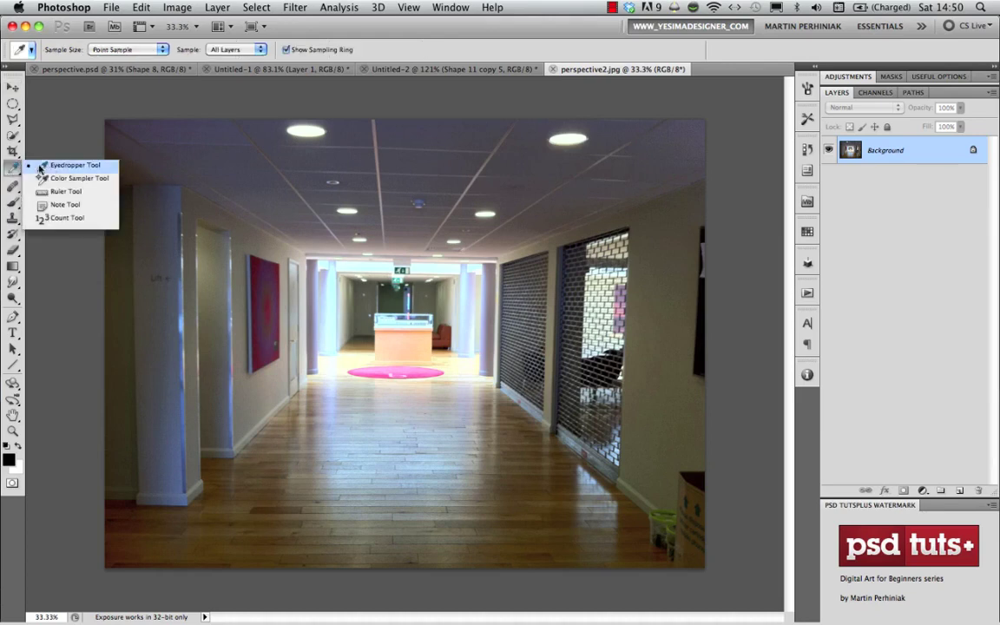
click(76, 193)
drag(133, 142, 433, 155)
drag(515, 160, 667, 159)
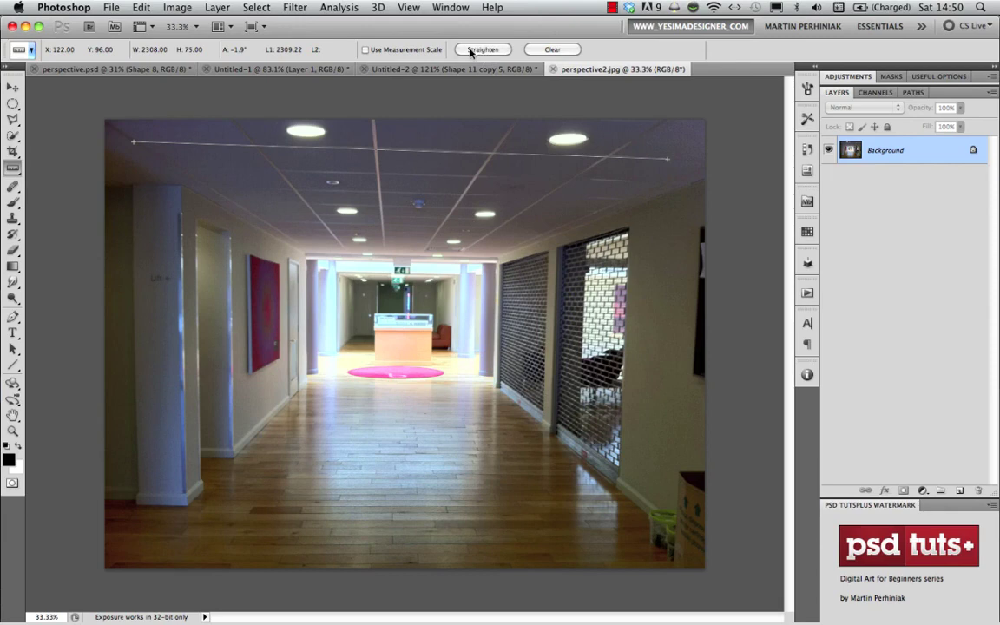
Step: Open the arbitrary canvas rotation settings to check the angle taken from the ruler line, and close them without rotating
click(176, 7)
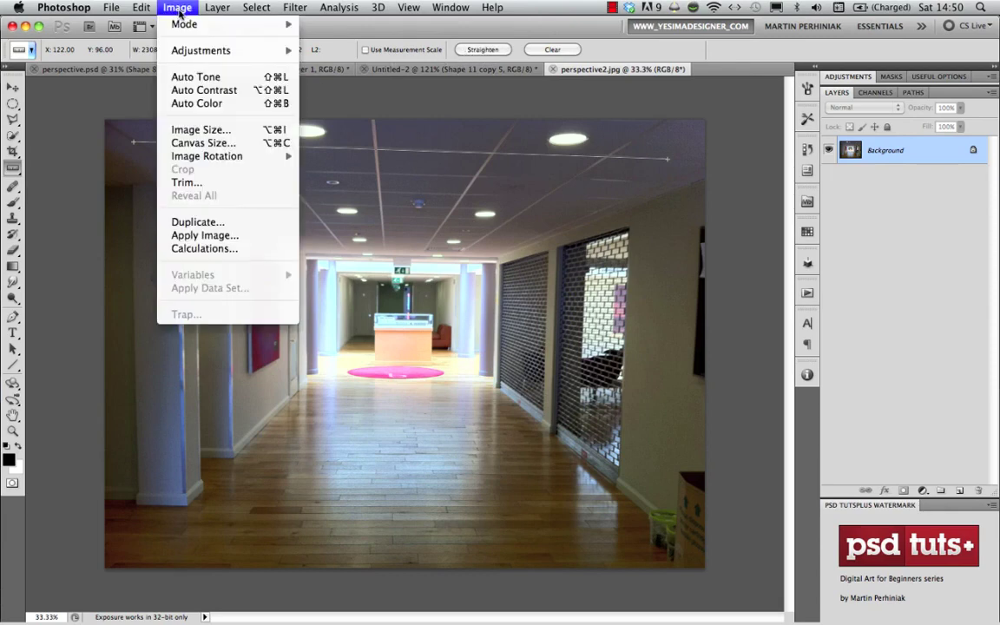
mouse_move(221, 156)
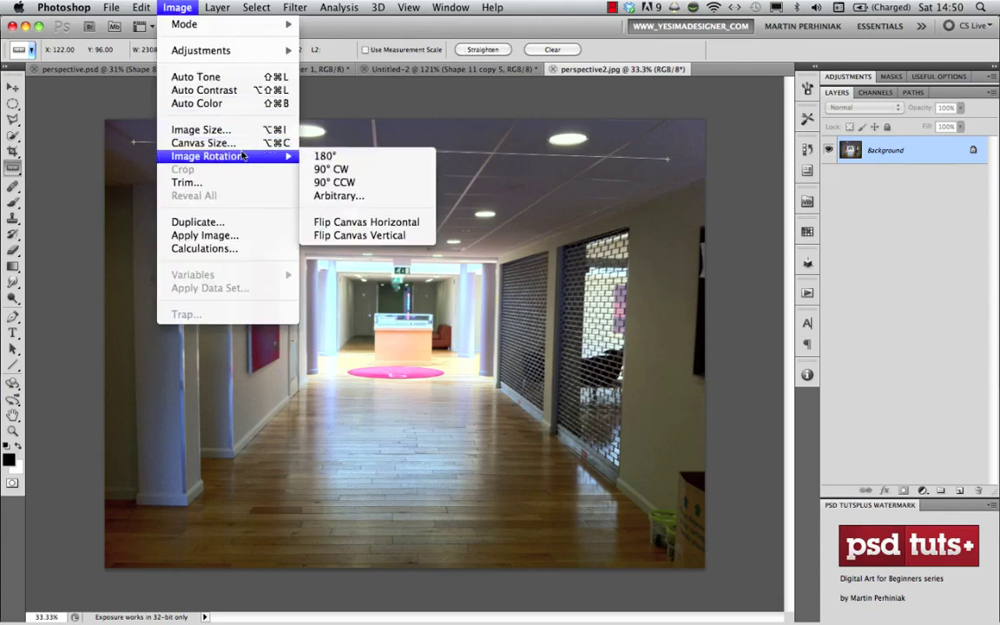
click(349, 199)
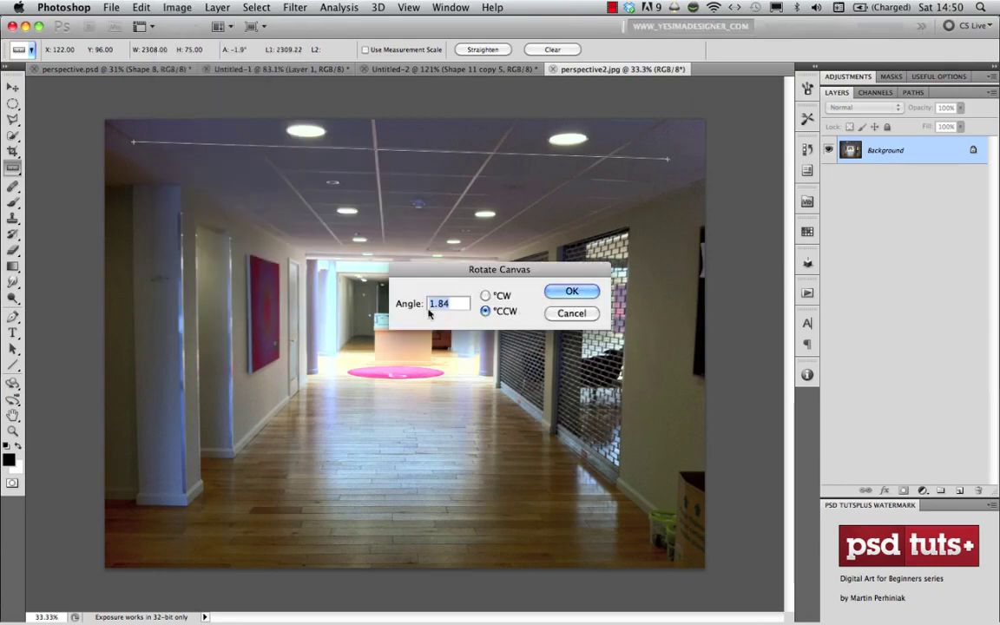
click(572, 314)
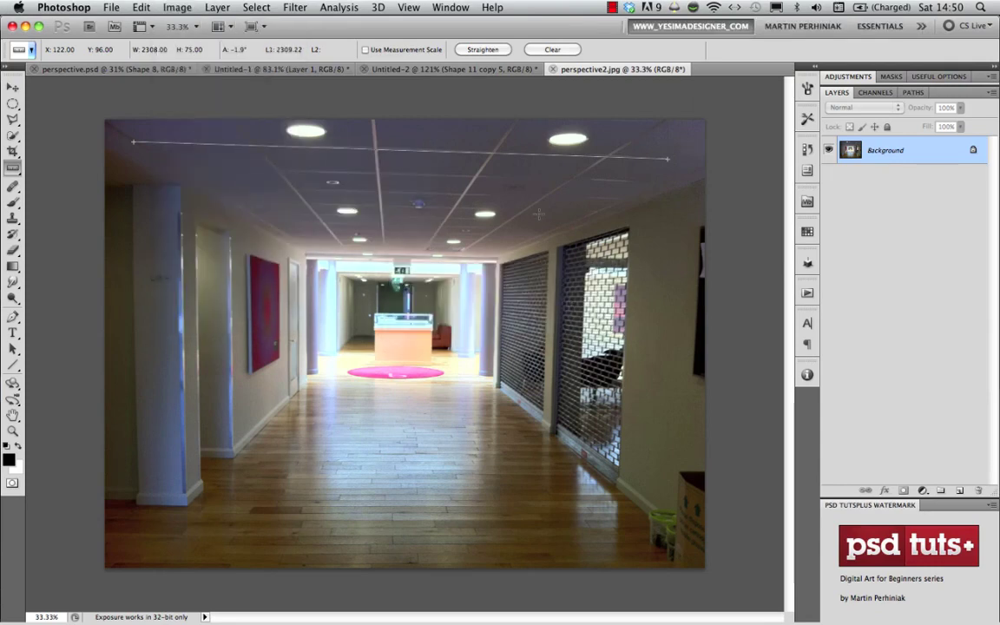
Step: Straighten the photo by the ceiling ruler line, and again by a line about 902 px long up the left doorway's vertical edge
click(482, 50)
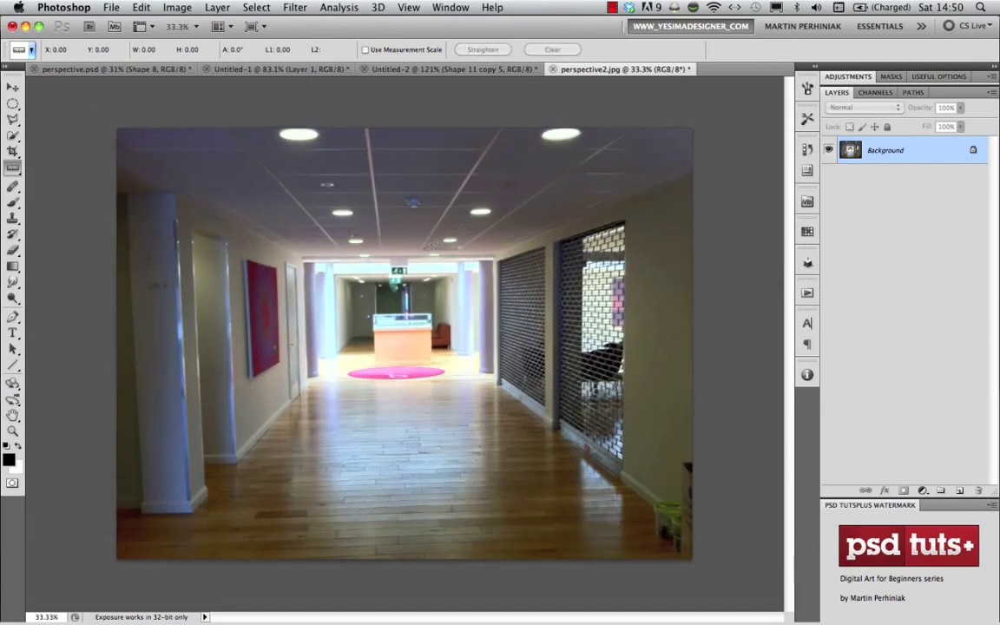
scroll(387, 356, up, 1)
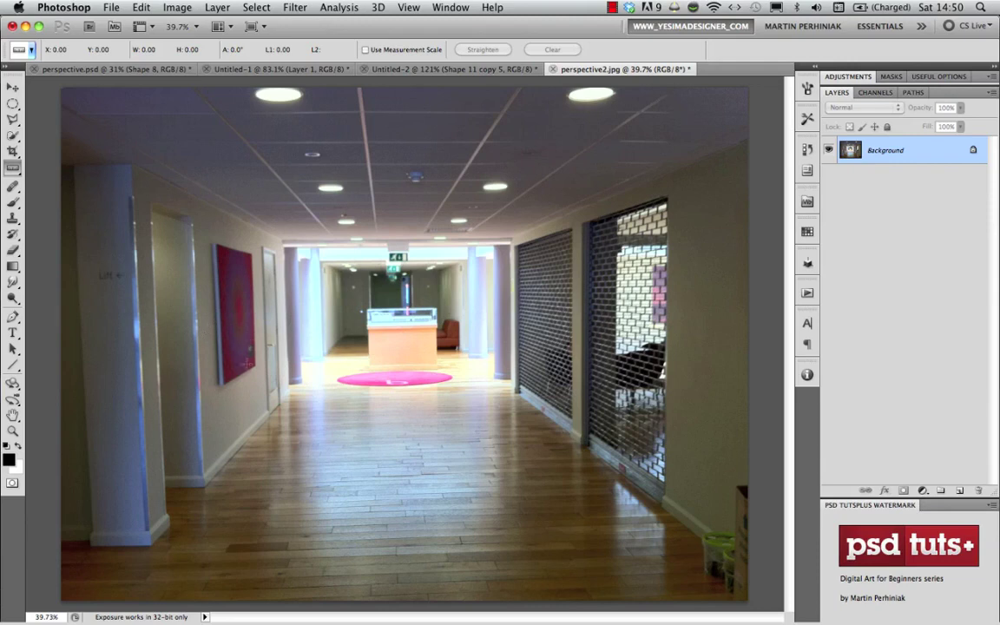
drag(199, 473, 190, 224)
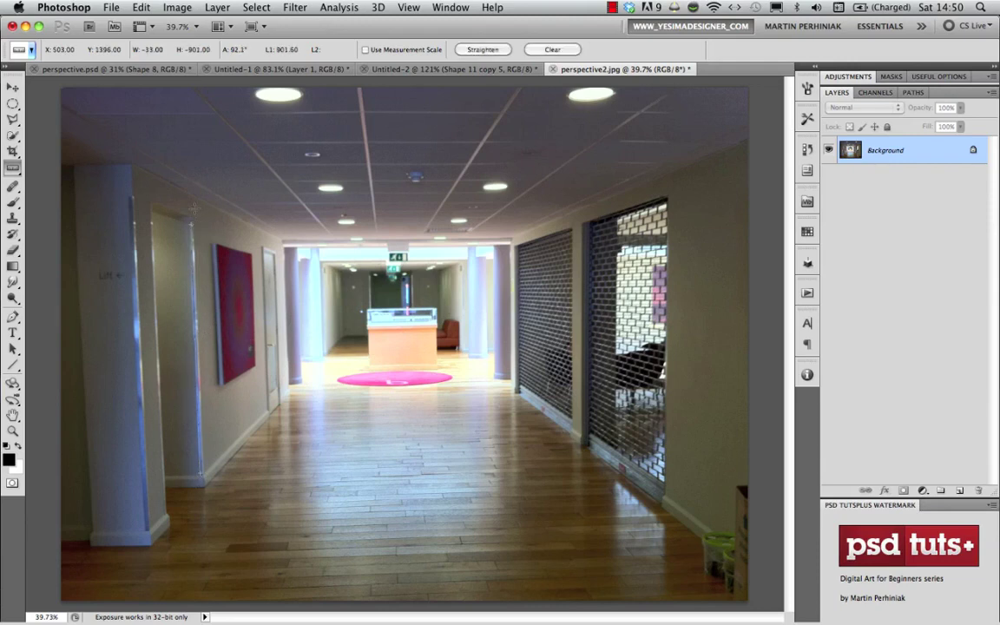
click(482, 50)
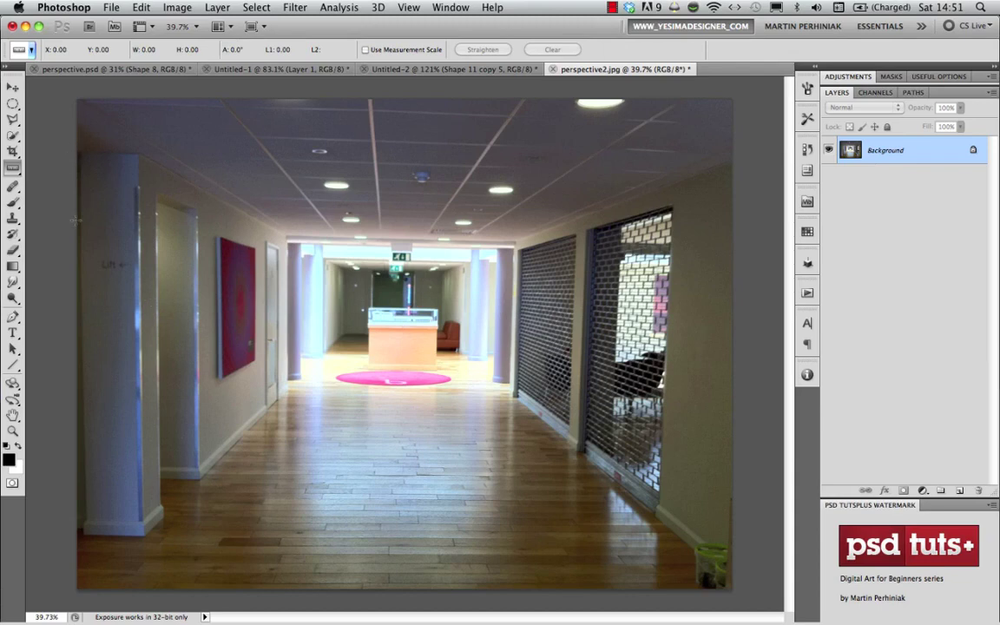
Step: Draw a black radial-line custom shape from the corridor's vanishing point beyond the photo's edges and set its layer opacity to 30%
click(13, 364)
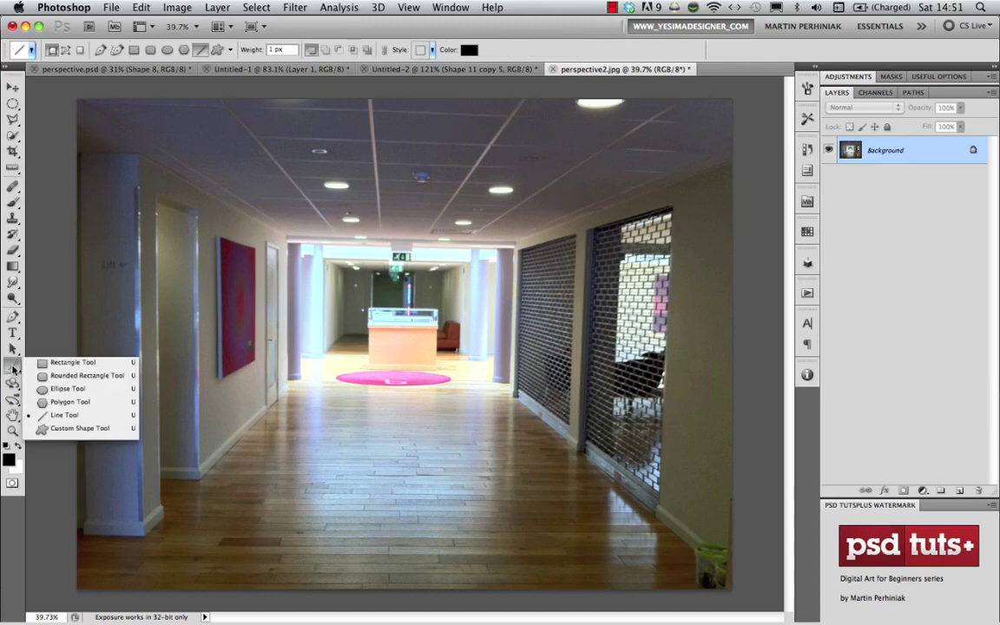
click(71, 428)
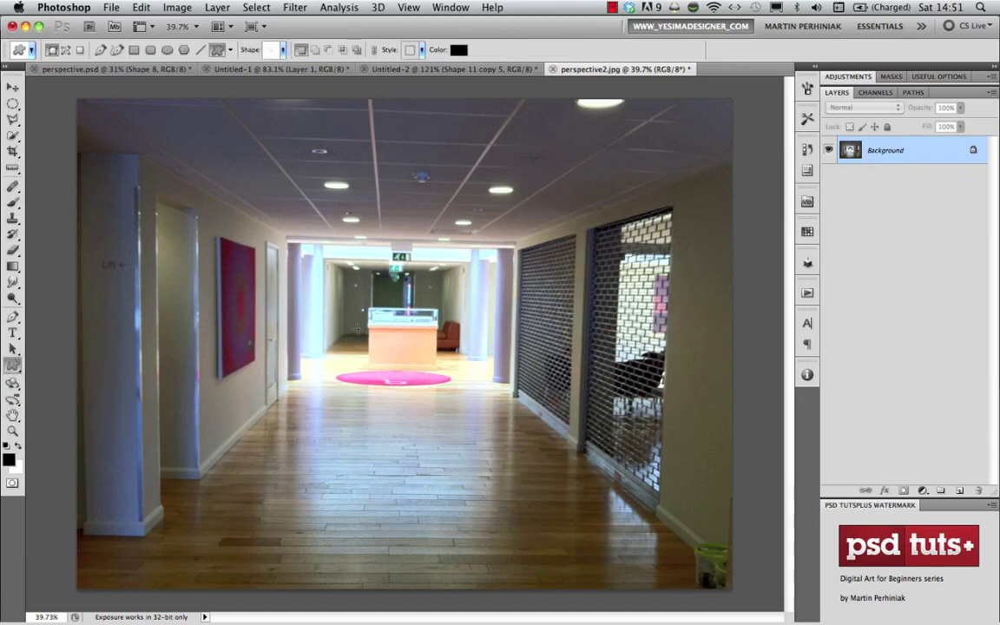
scroll(352, 298, down, 3)
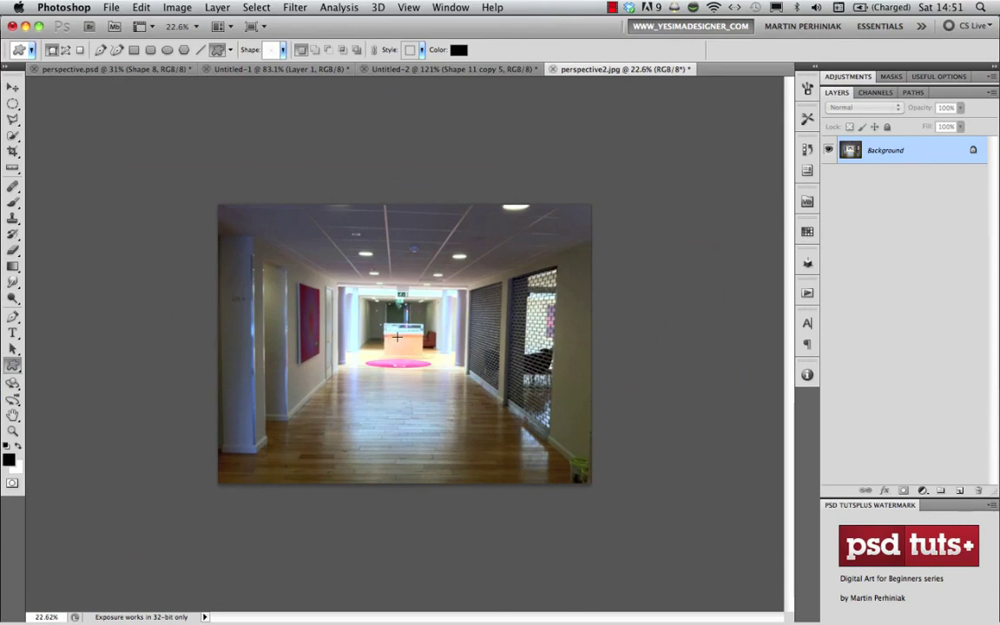
mouse_move(360, 282)
mouse_down()
mouse_move(433, 212)
mouse_move(610, 200)
mouse_move(646, 165)
mouse_move(723, 143)
mouse_move(816, 90)
mouse_up()
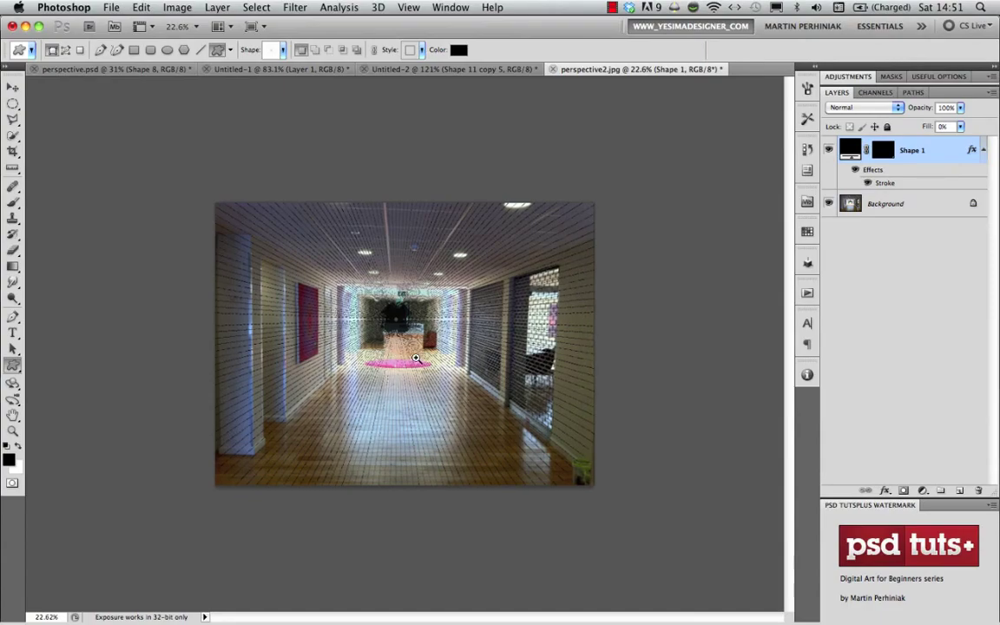
drag(416, 357, 395, 310)
key(v)
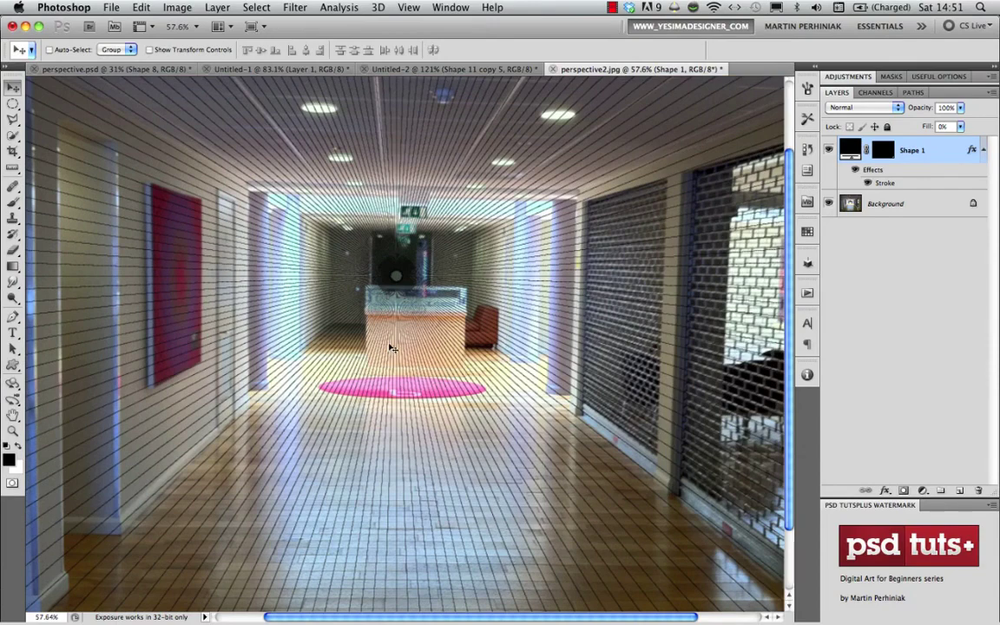
key(3)
Step: Examine how the radial lines follow the corridor's walls, ceiling, shutters and floor up to the vanishing point
drag(392, 341, 442, 322)
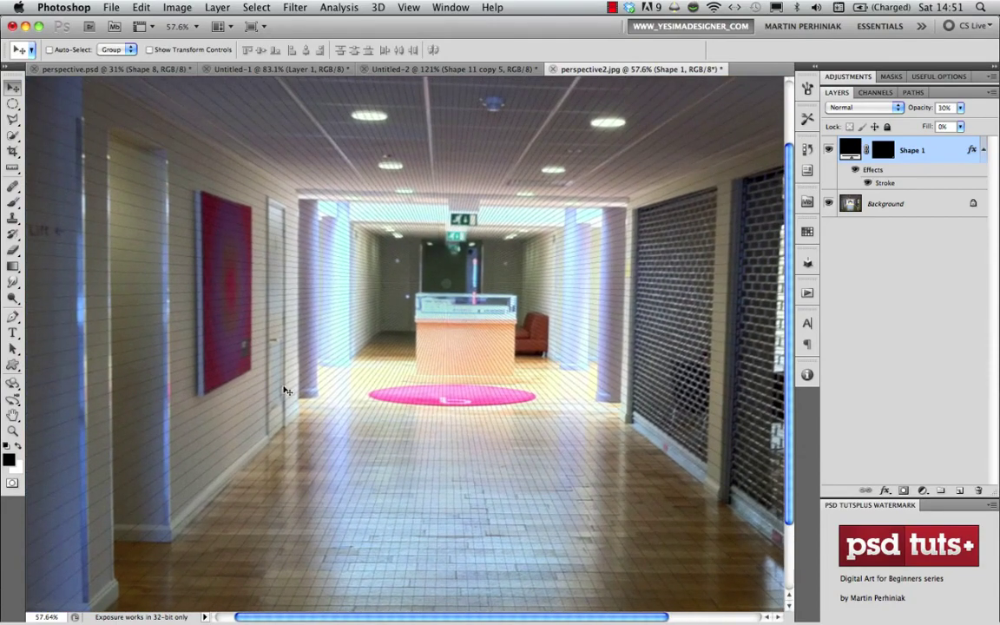
drag(325, 376, 357, 364)
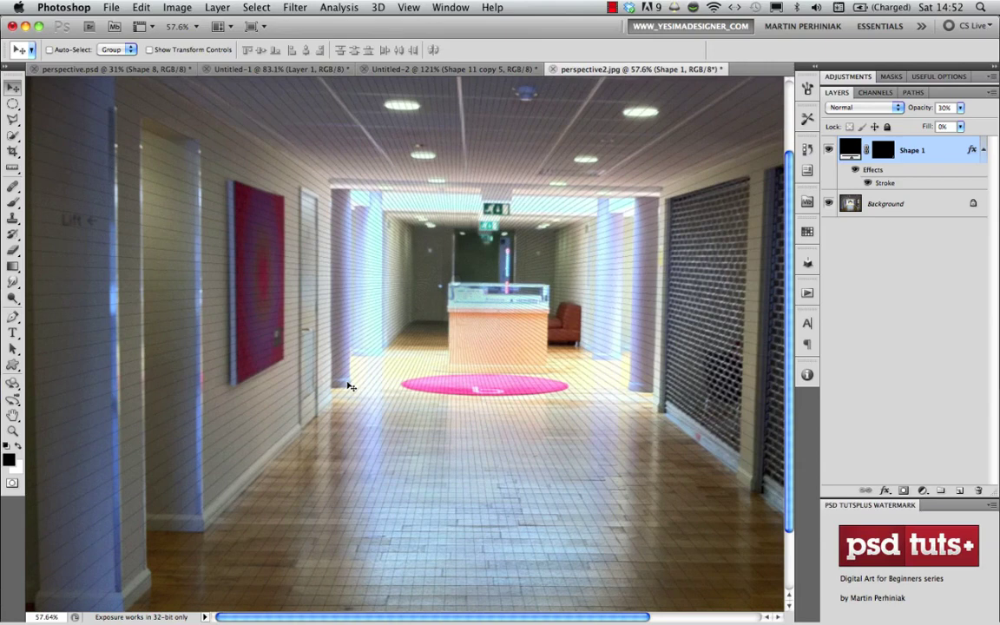
drag(446, 472, 341, 469)
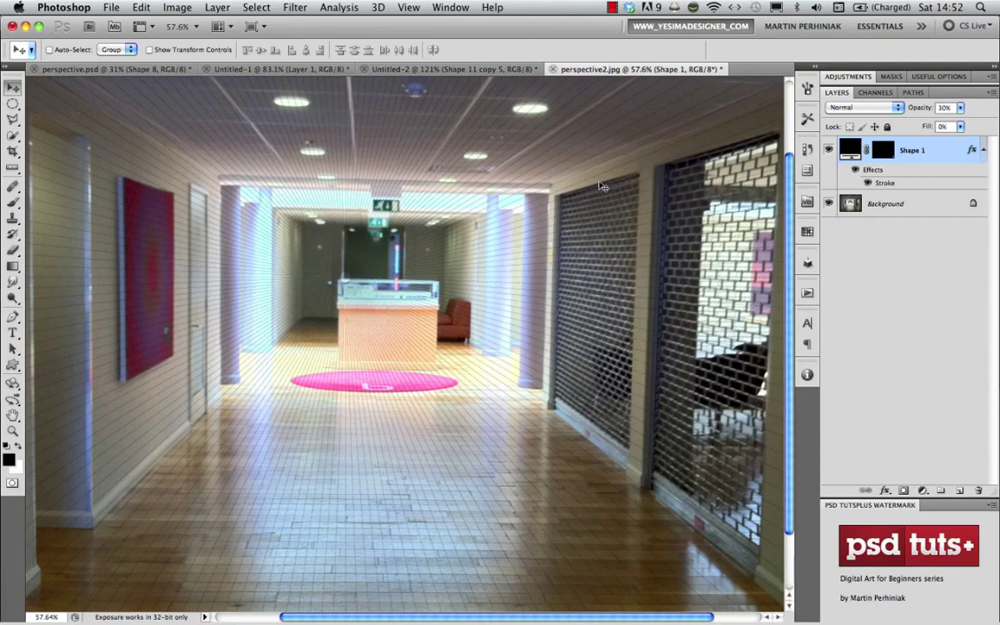
drag(518, 243, 440, 250)
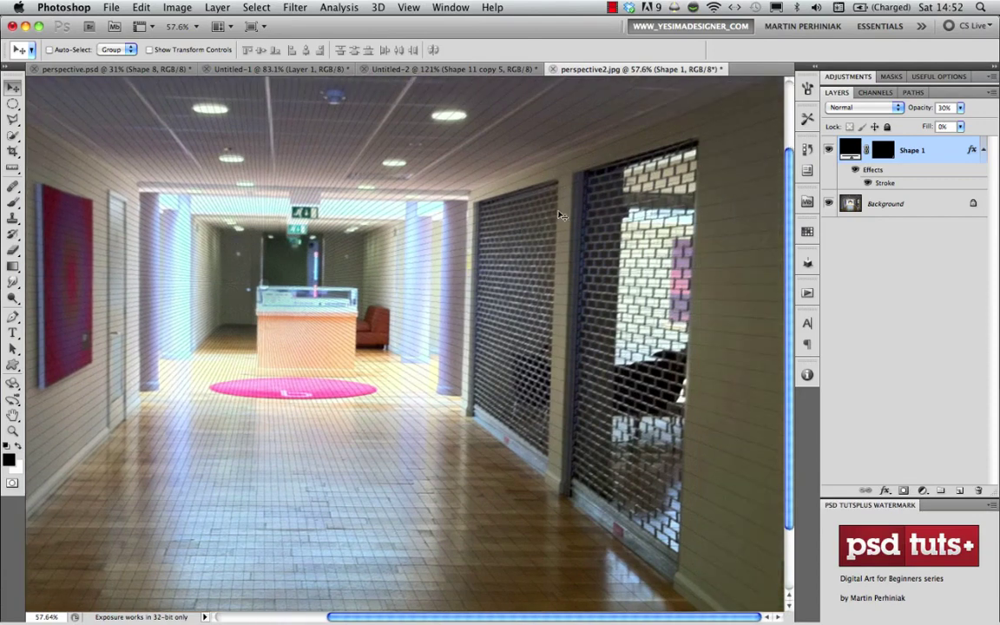
drag(277, 284, 322, 289)
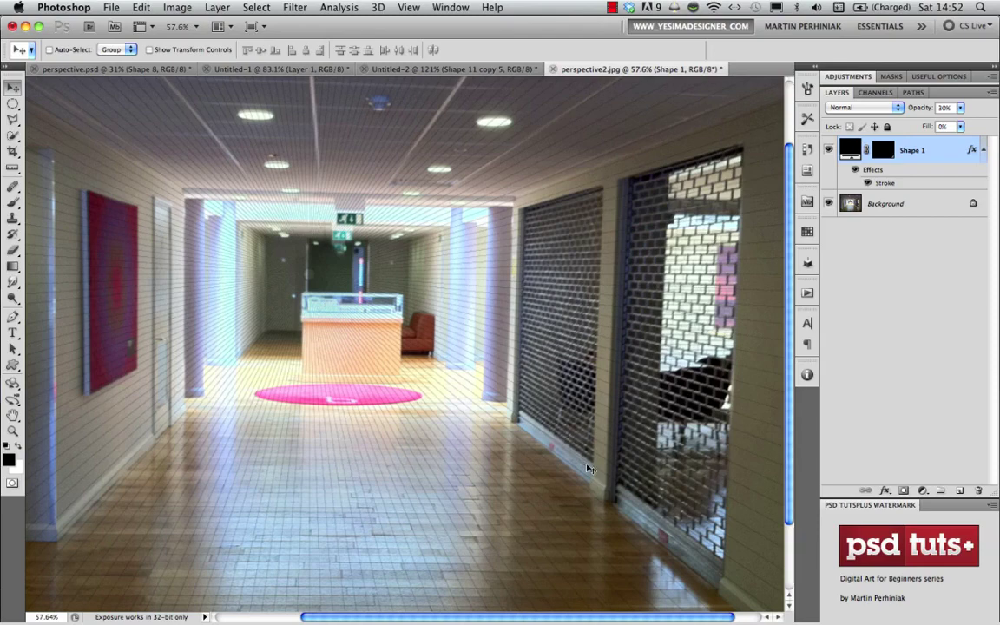
scroll(390, 319, left, 5)
scroll(390, 319, up, 2)
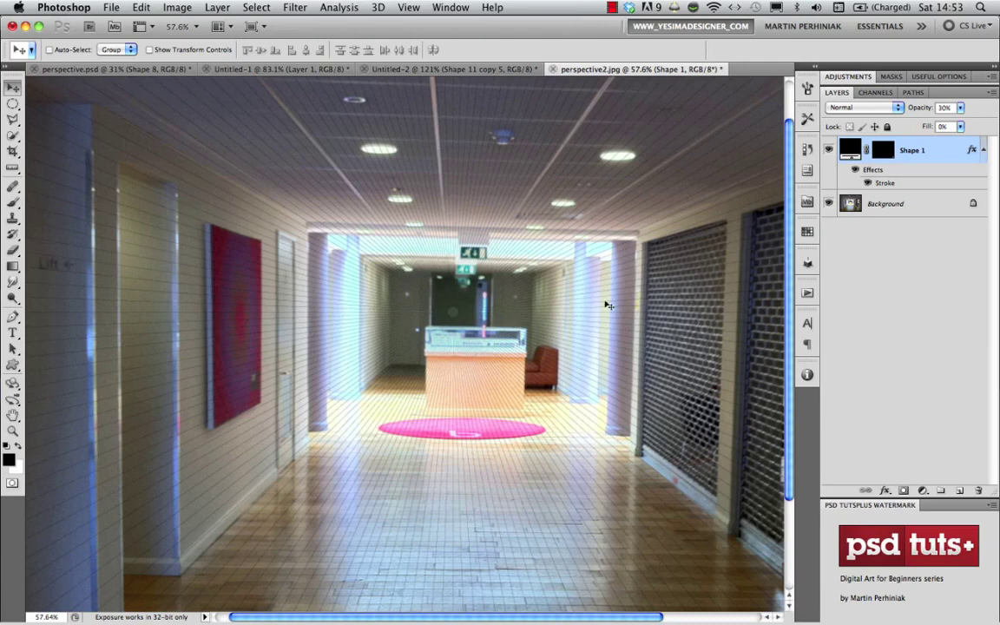
drag(657, 468, 543, 462)
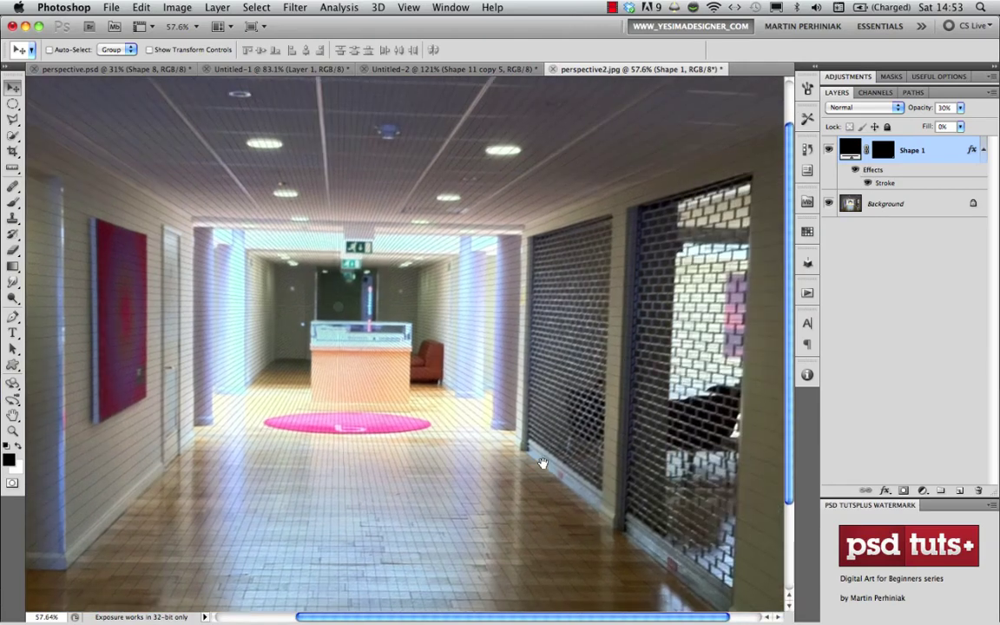
scroll(439, 379, left, 4)
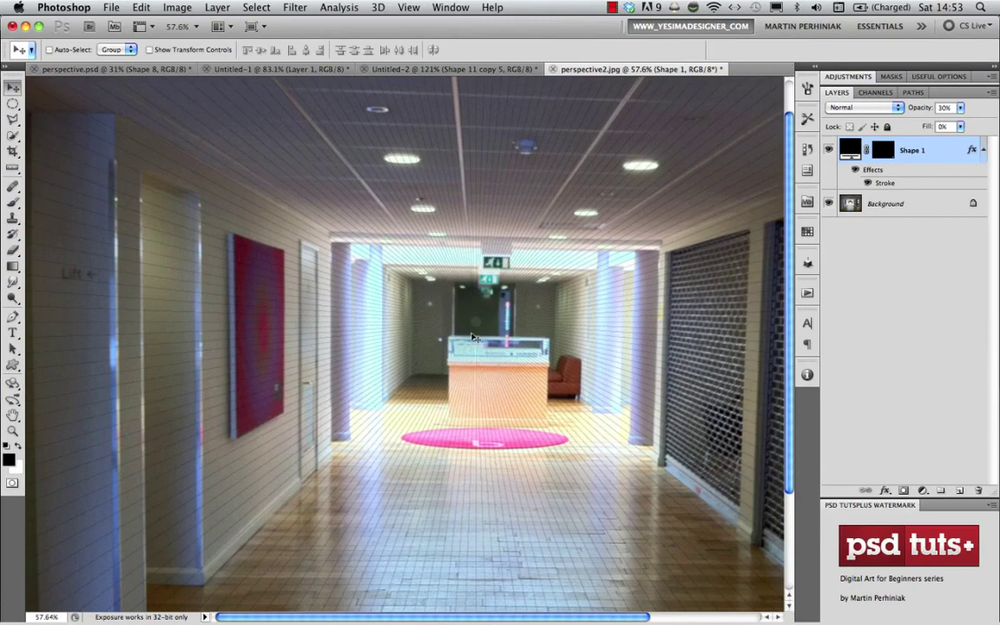
drag(520, 408, 457, 395)
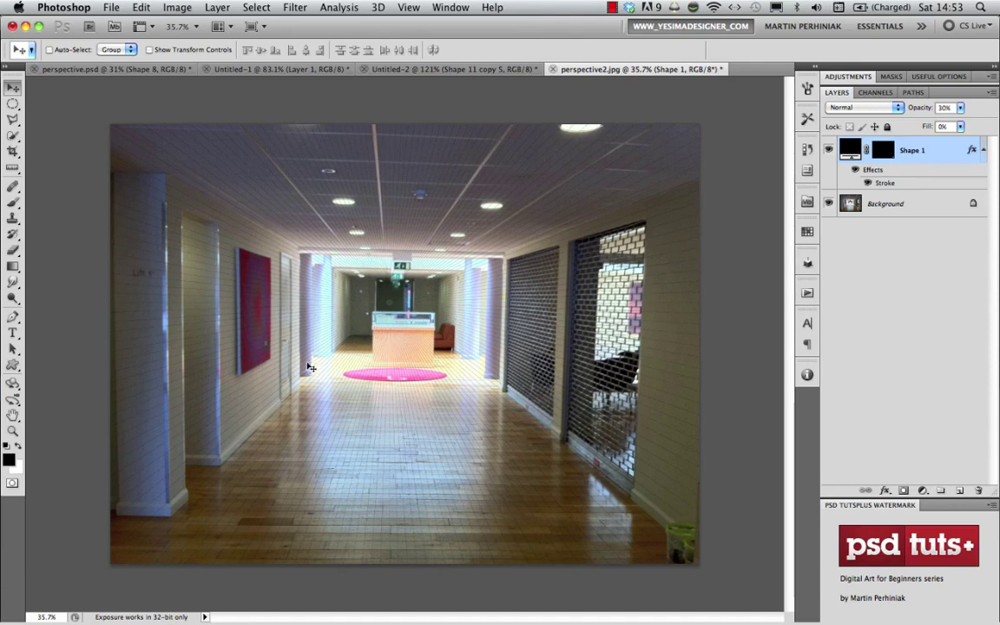
Step: Close perspective2.jpg, switch to Adobe Bridge and open depth7.jpg from the Perspective collection in Photoshop
key(super+w)
click(458, 227)
key(super+Tab)
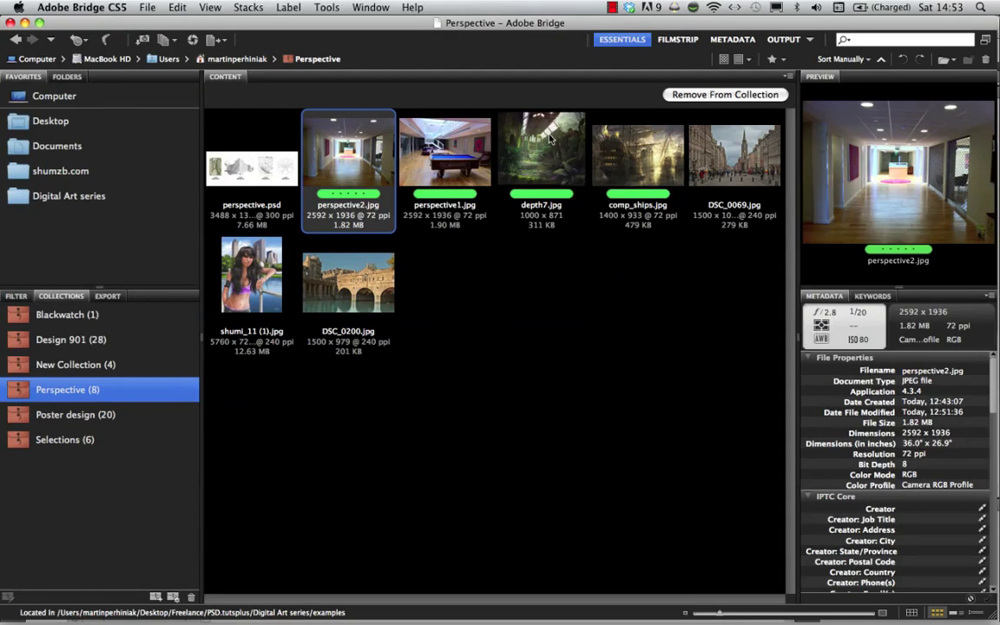
click(545, 139)
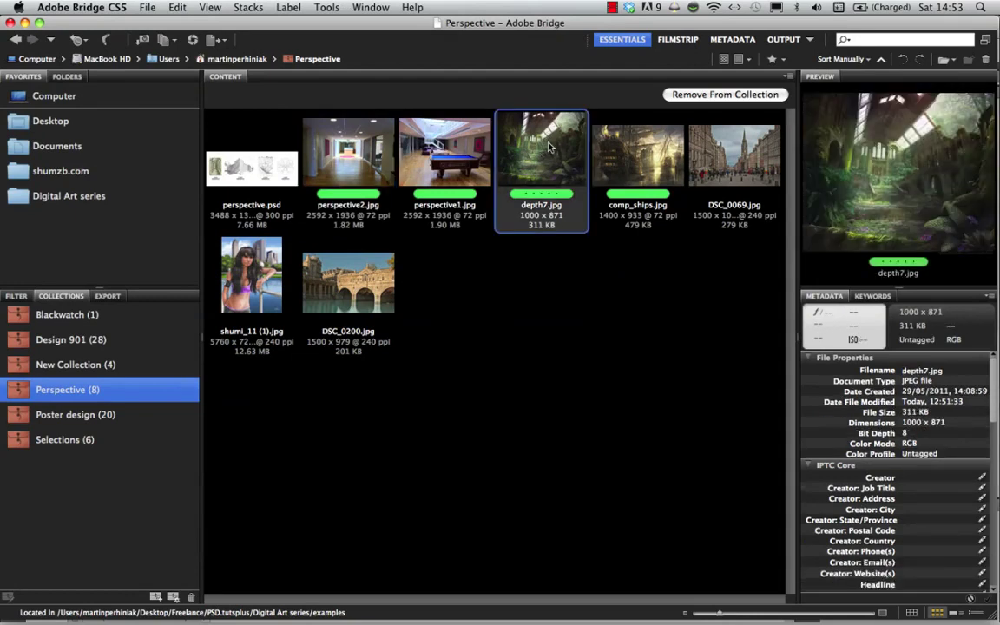
double_click(545, 139)
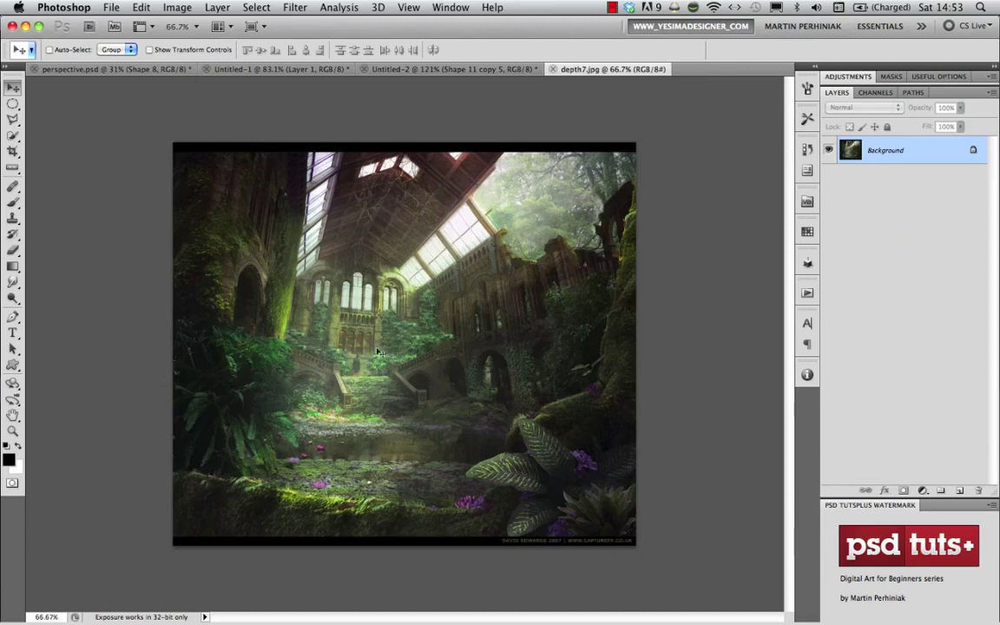
Step: Draw a large radial-line custom shape over the overgrown hall painting, centred near the left staircase and extending past the canvas
drag(406, 334, 430, 335)
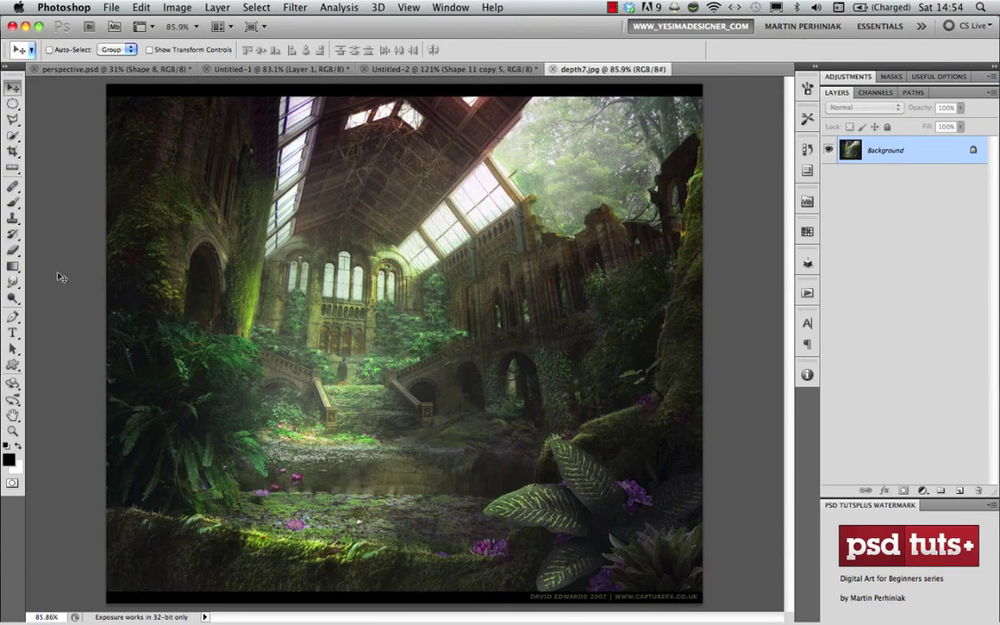
key(u)
drag(345, 350, 331, 393)
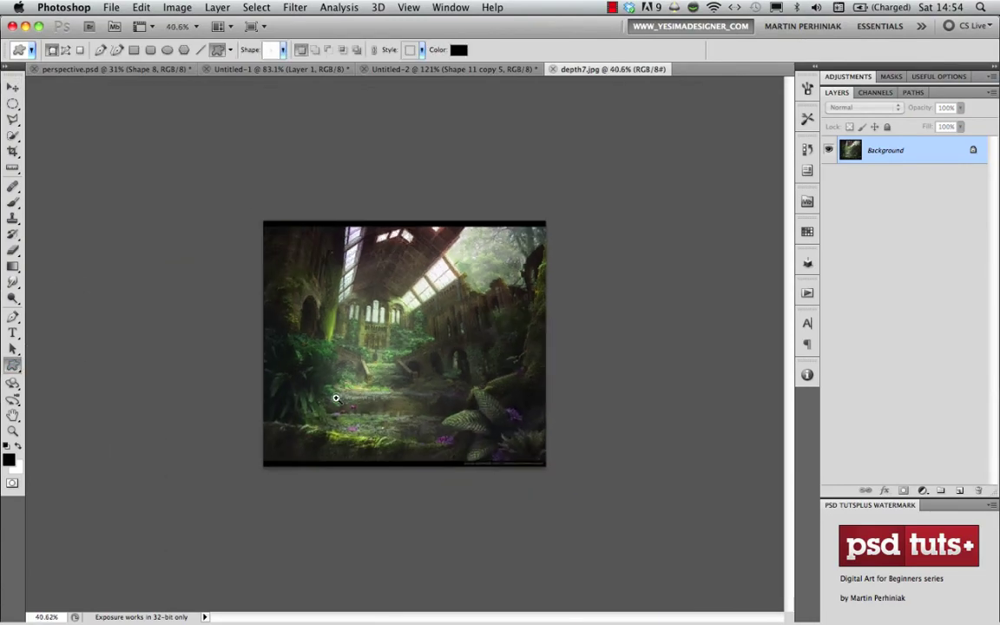
drag(322, 314, 399, 321)
mouse_move(349, 344)
mouse_down()
mouse_move(486, 226)
mouse_move(729, 102)
mouse_up()
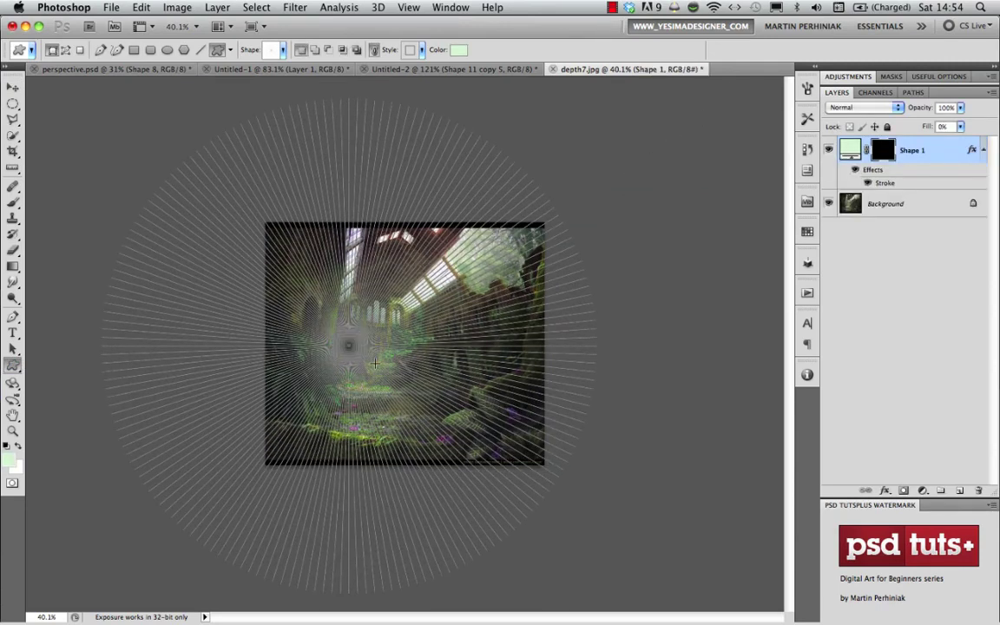
Step: Set the radial shape layer's opacity to 50% and move the shape so its centre sits beside the left staircase
click(884, 205)
click(859, 152)
drag(342, 354, 363, 356)
key(v)
key(3)
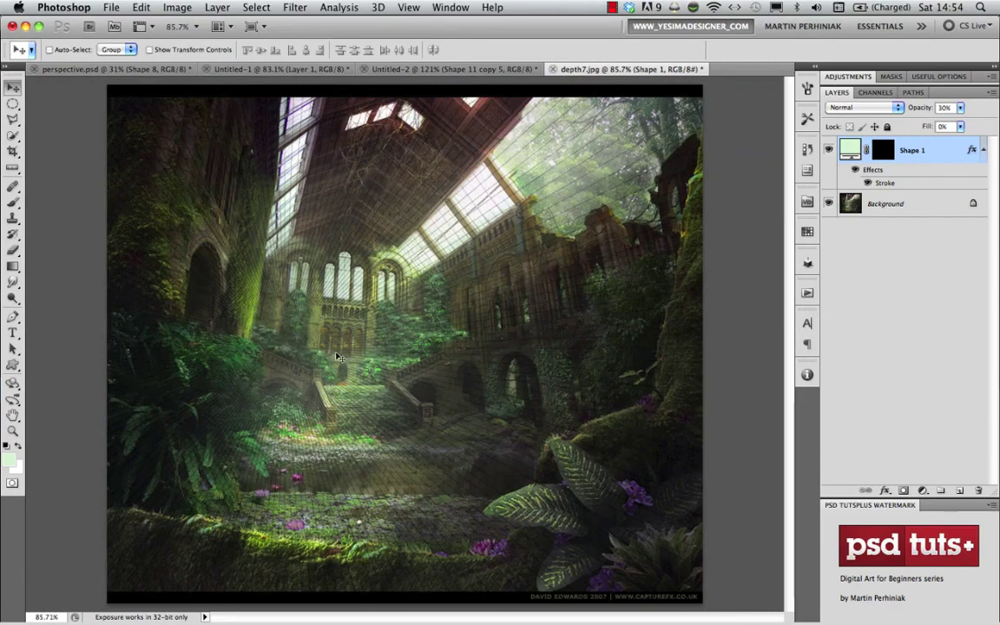
key(5)
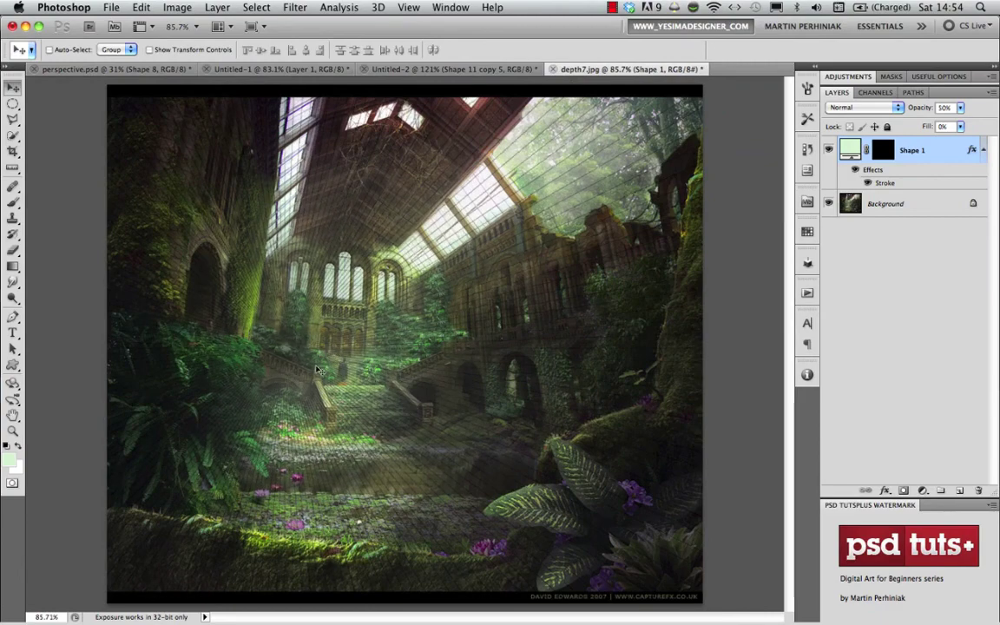
drag(329, 358, 310, 360)
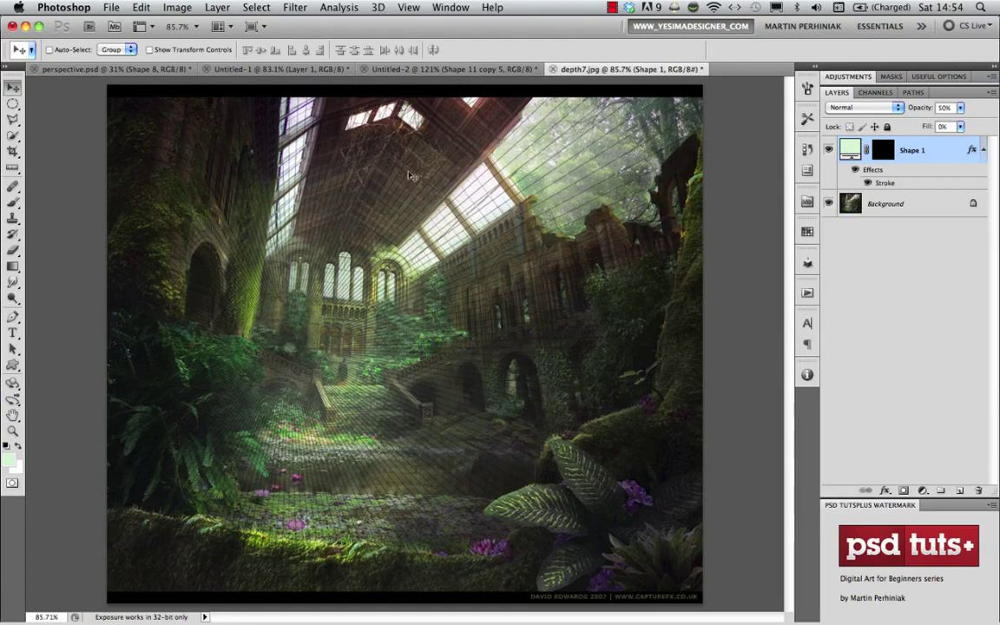
Step: Examine how the radial lines match the roof windows, side walls and staircase railings of the painting
drag(443, 179, 532, 201)
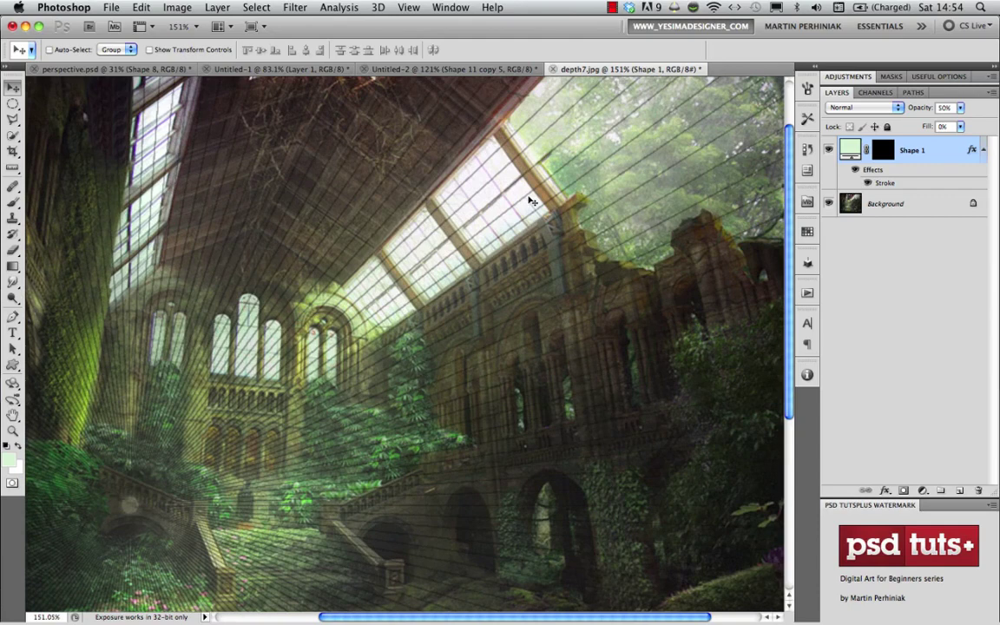
scroll(532, 201, down, 3)
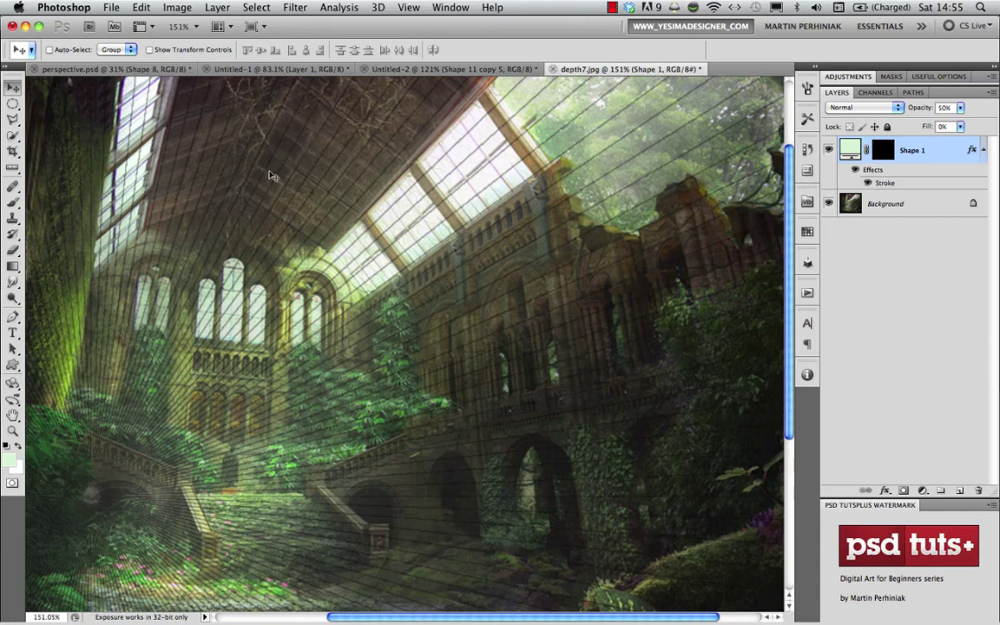
drag(243, 363, 426, 359)
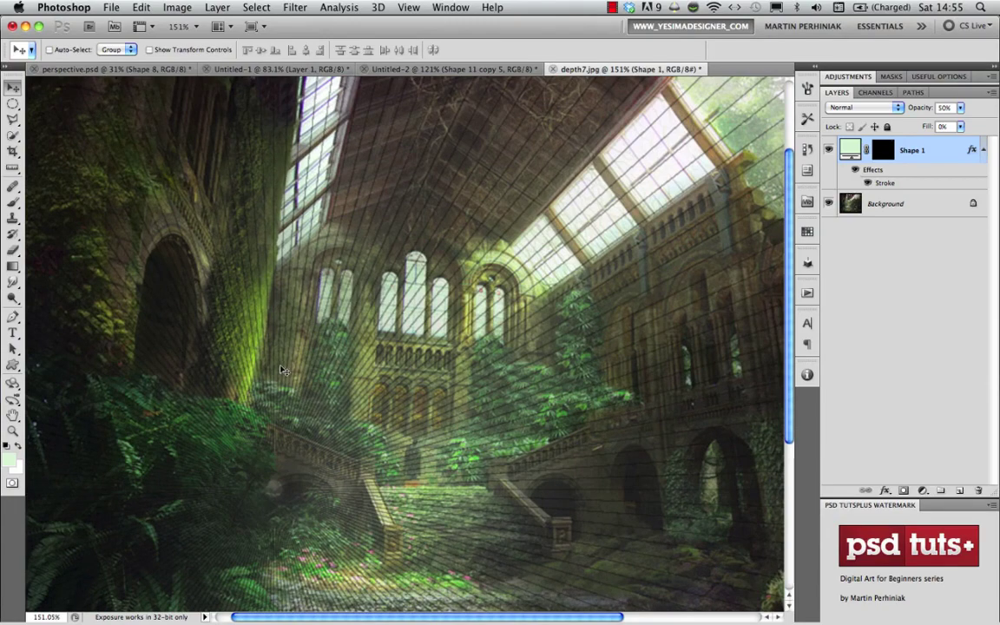
scroll(339, 464, down, 5)
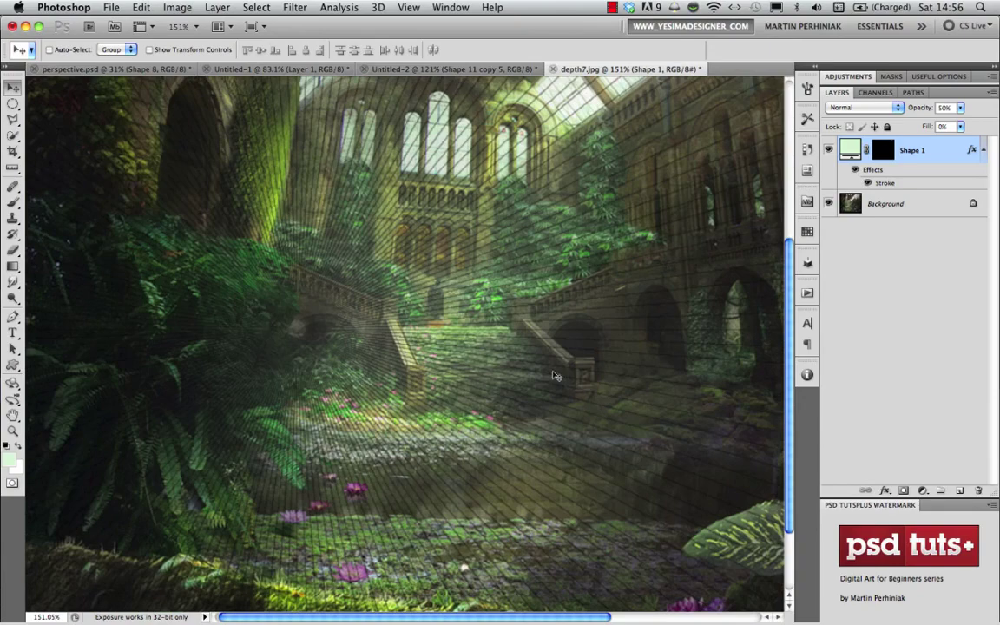
drag(573, 378, 623, 379)
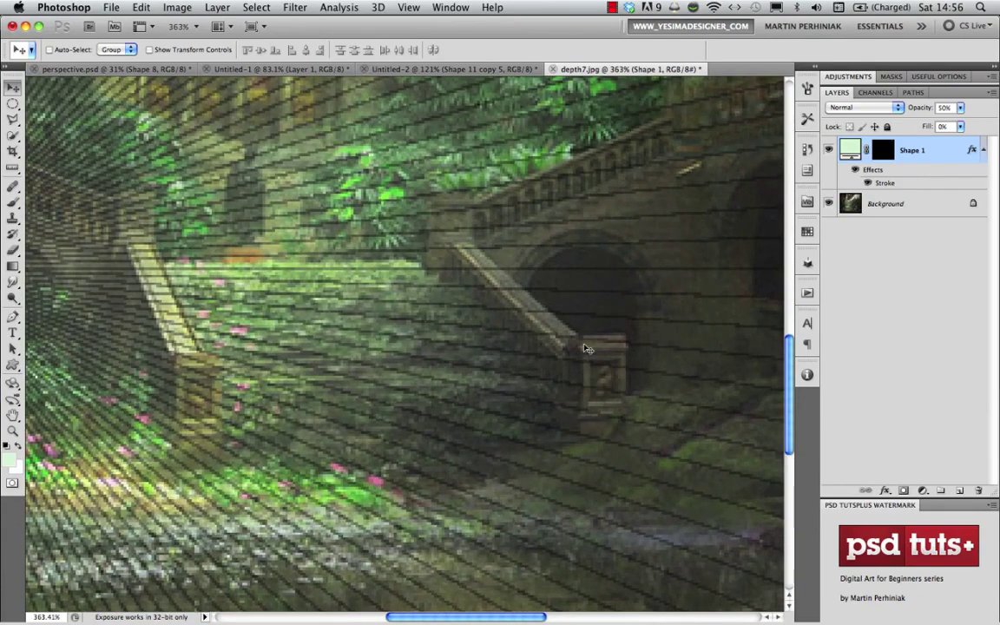
drag(546, 395, 473, 419)
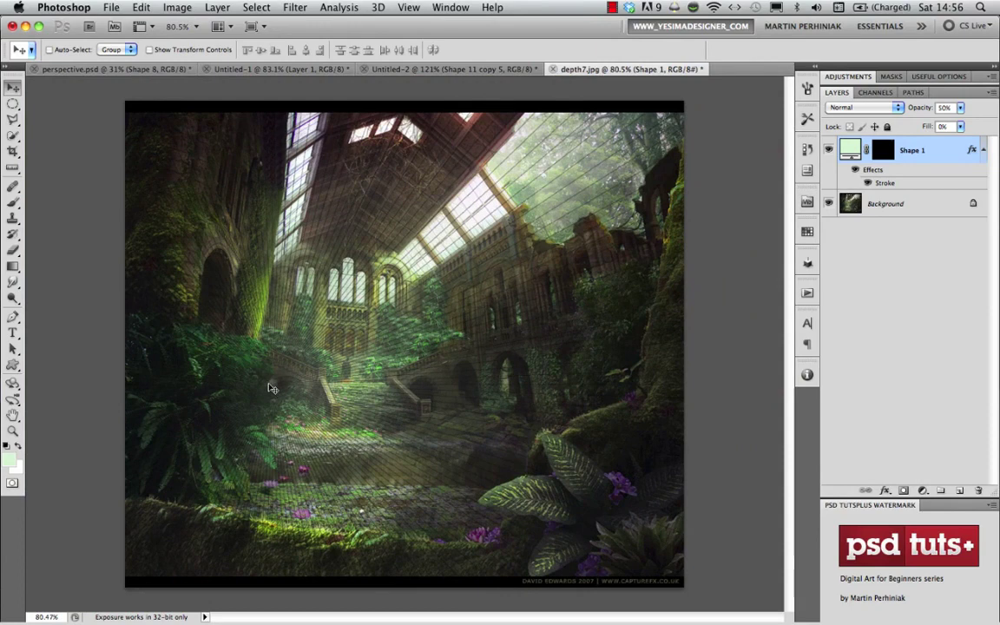
Step: On a new layer, mark the vanishing point beside the left staircase with a small white X using the Brush tool
key(super+shift+alt+n)
key(b)
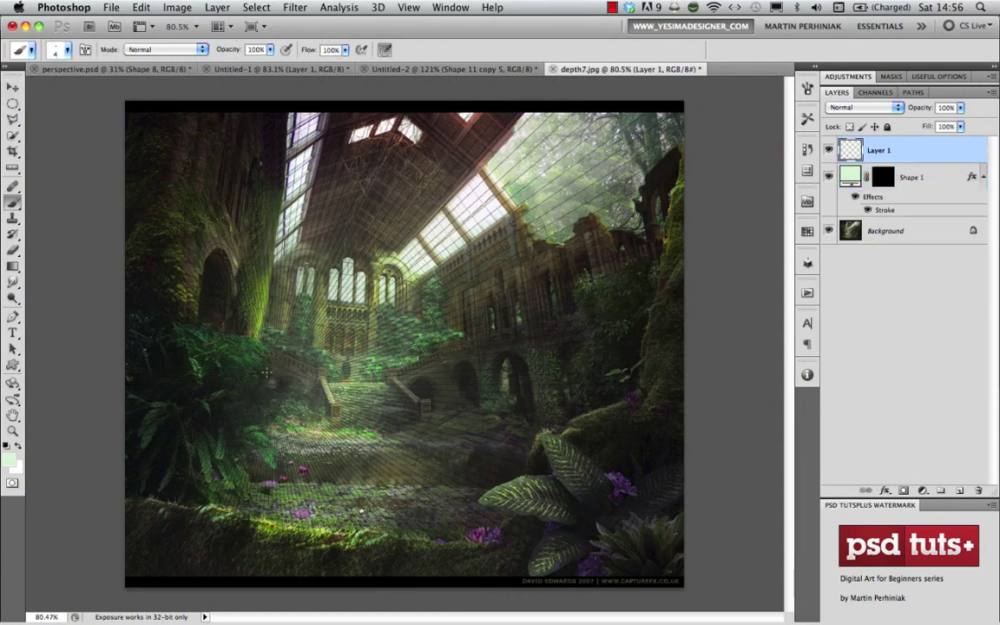
key(x)
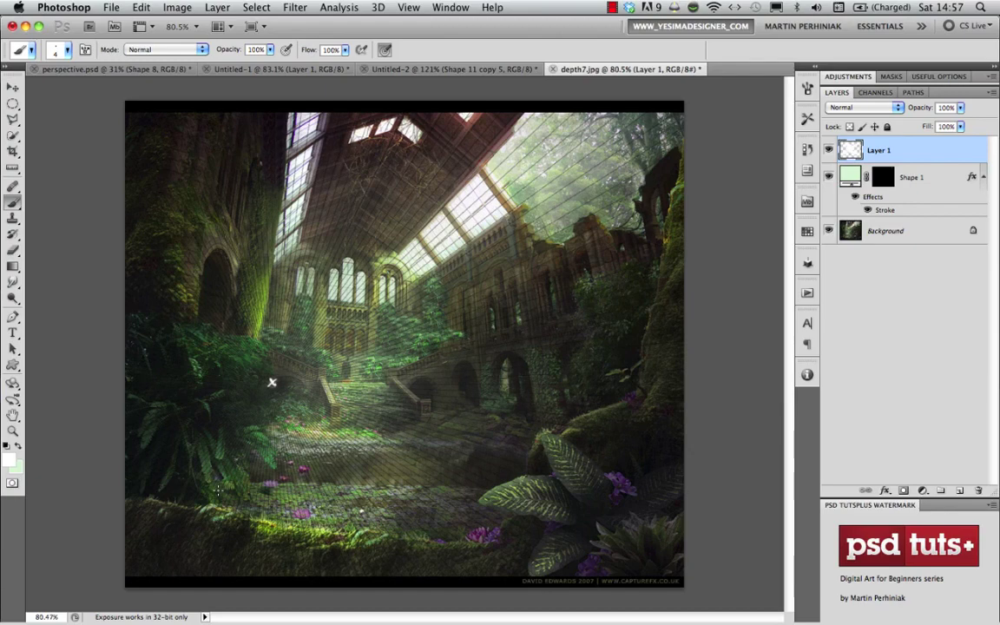
Step: Close the depth7.jpg document without saving its changes
key(v)
key(super+w)
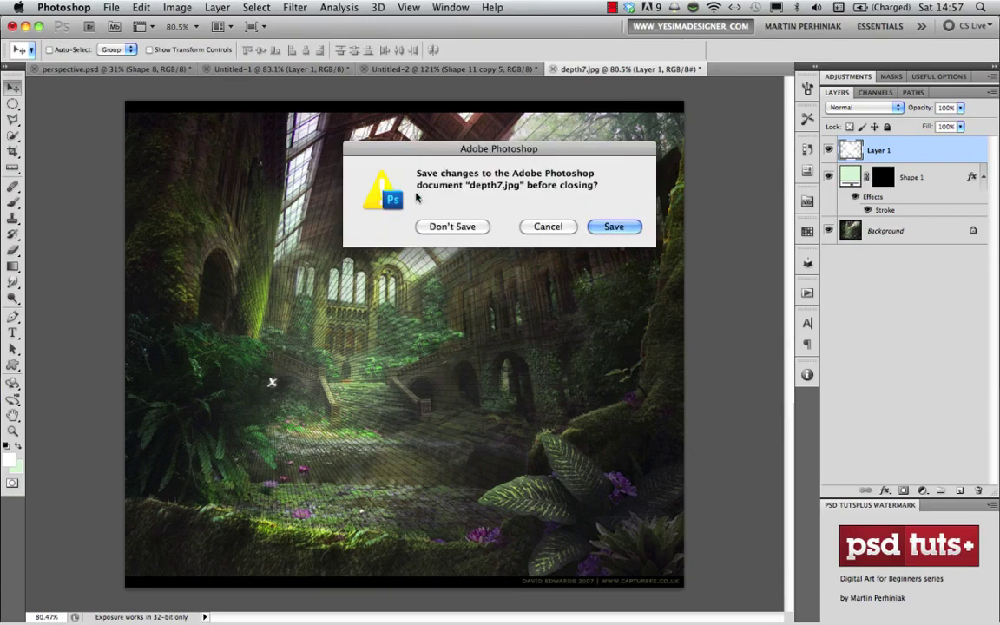
key(Escape)
Step: Switch to Adobe Bridge and open DSC_0200.jpg from the Perspective collection in Photoshop
key(super+Tab)
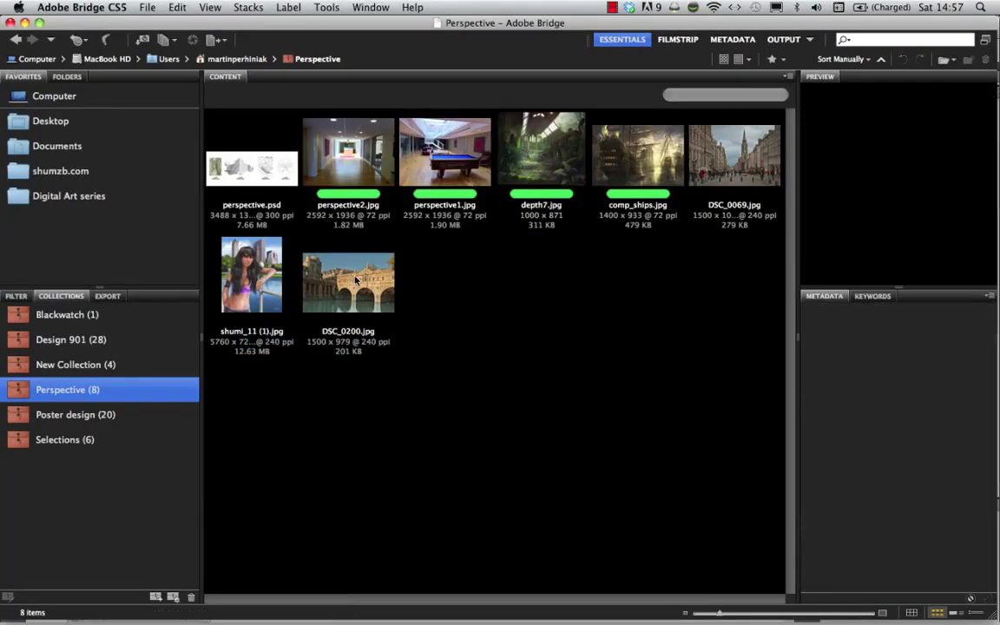
click(312, 258)
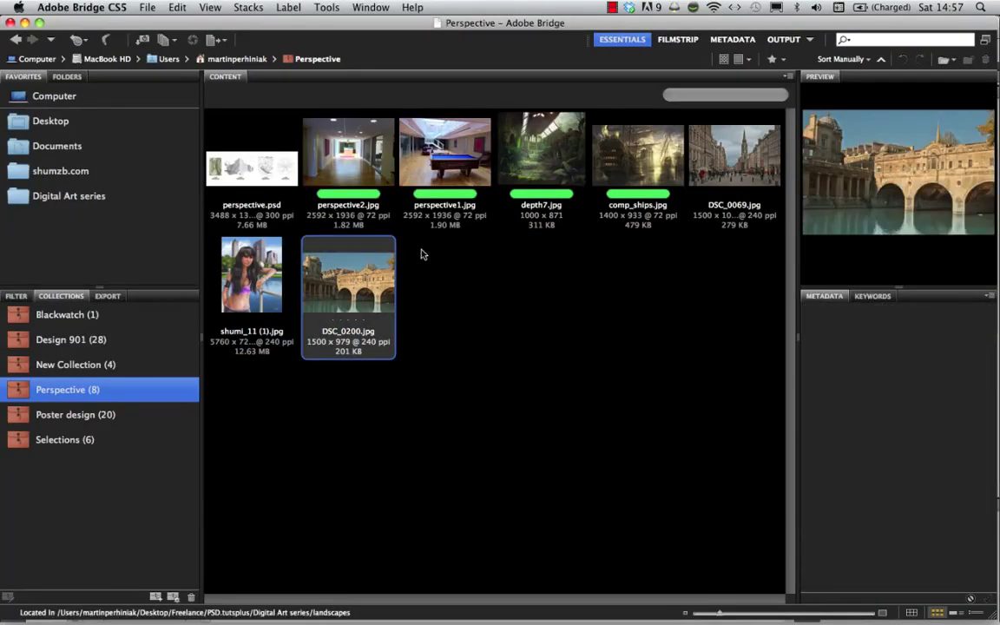
double_click(357, 282)
Step: Extend the bridge photo's canvas equally on both sides with the Crop tool to about four times the photo's width
scroll(373, 343, down, 5)
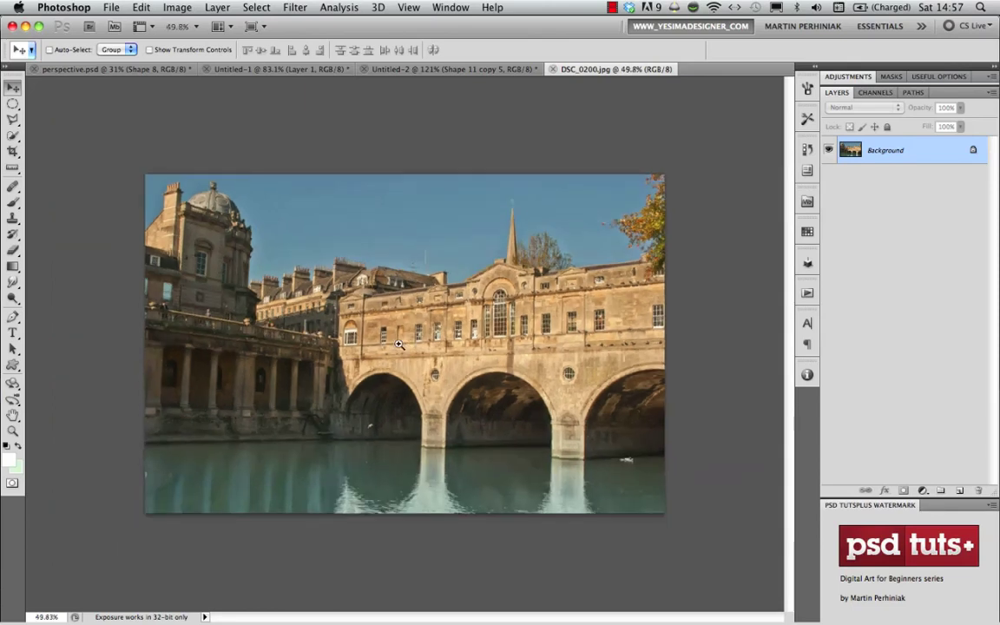
scroll(370, 348, down, 2)
key(c)
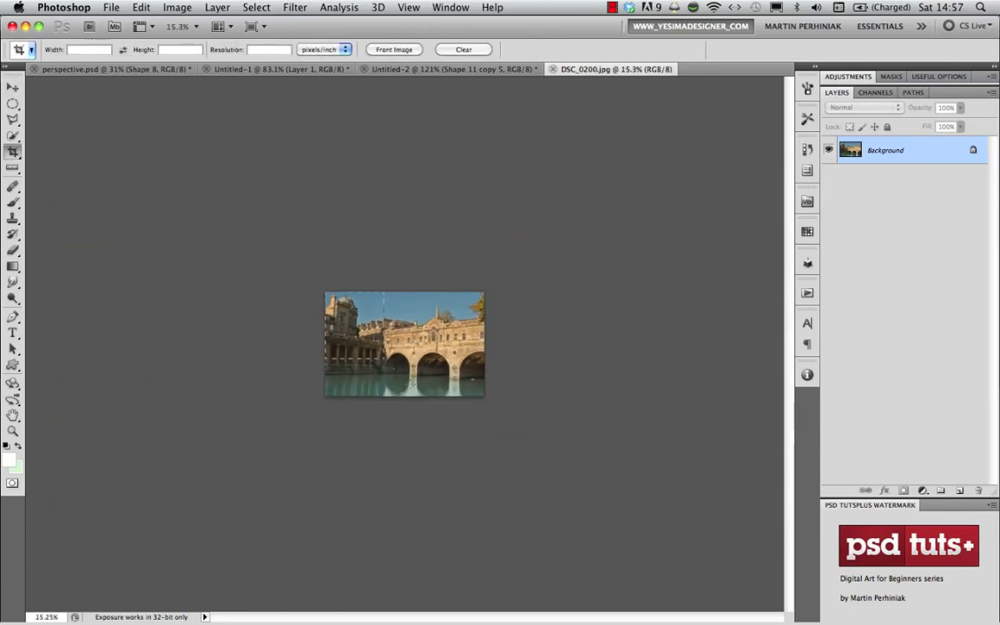
drag(383, 365, 485, 396)
drag(486, 344, 725, 344)
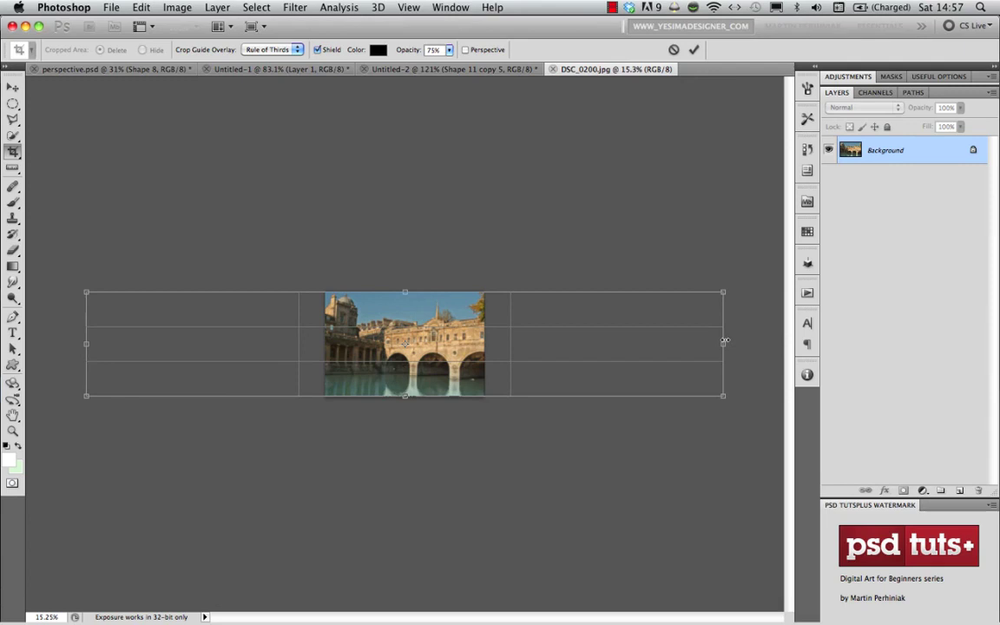
key(Return)
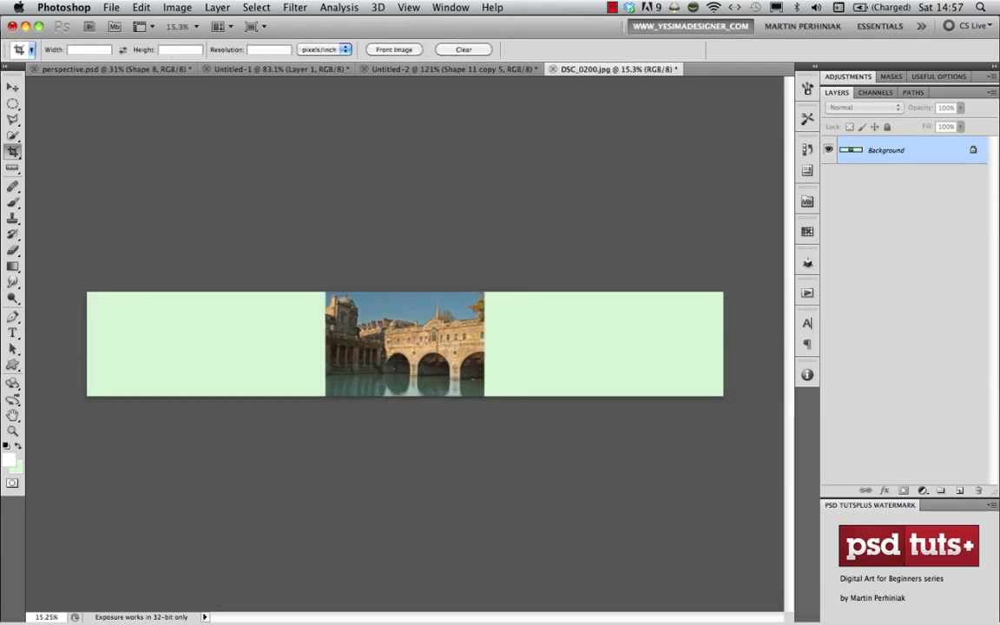
Step: Draw a large radial-line custom shape centred in the empty canvas area left of the photo, reaching past the photo's right edge
key(u)
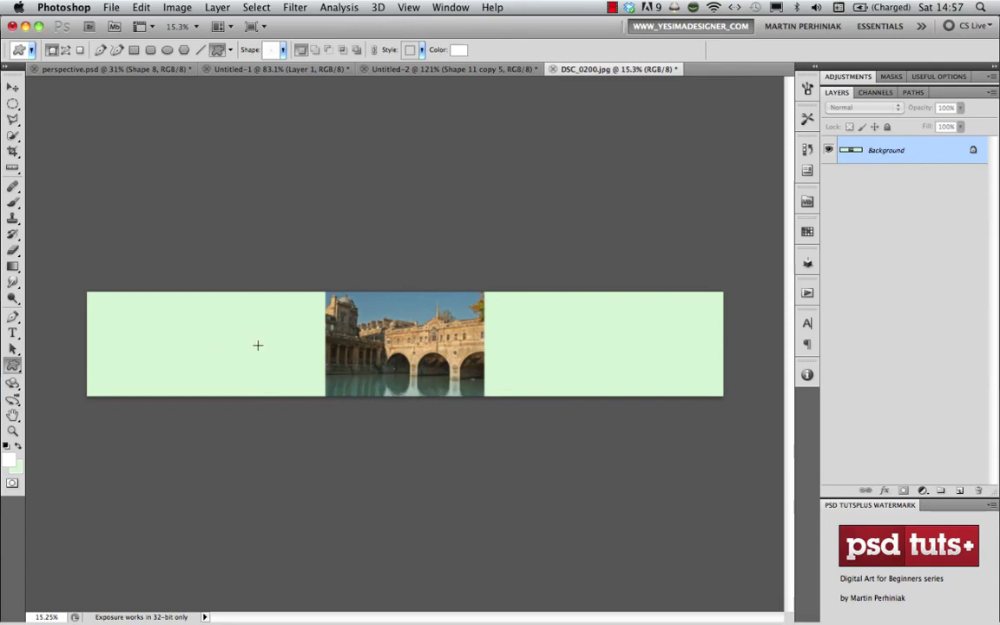
drag(287, 318, 425, 183)
drag(498, 180, 609, 151)
drag(681, 129, 632, 94)
key(v)
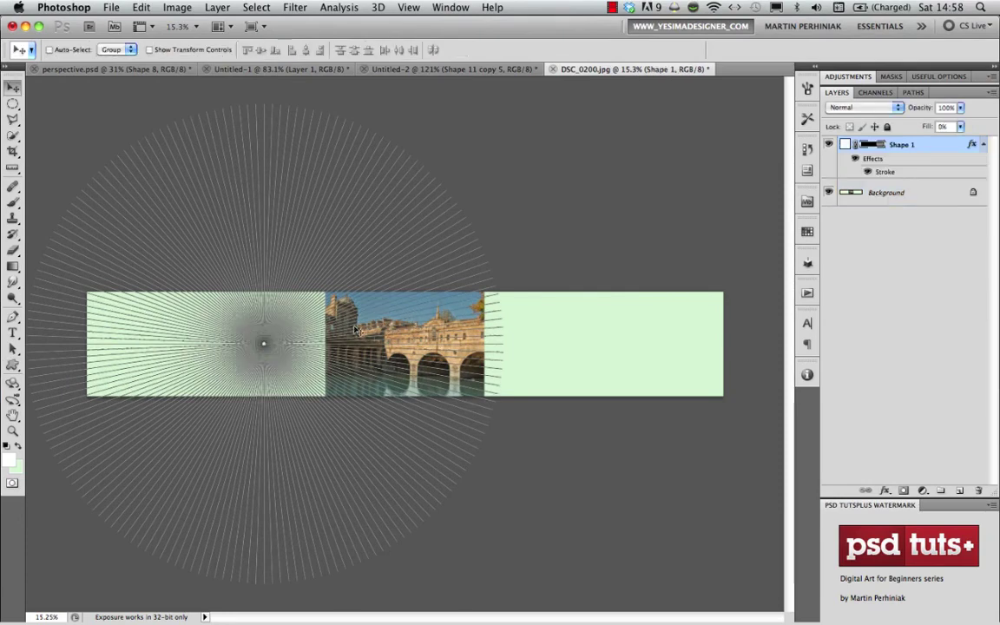
Step: Set the radial shape layer's opacity to 30% and move the shape down to line up with the bridge's receding edges
key(3)
click(868, 192)
click(910, 146)
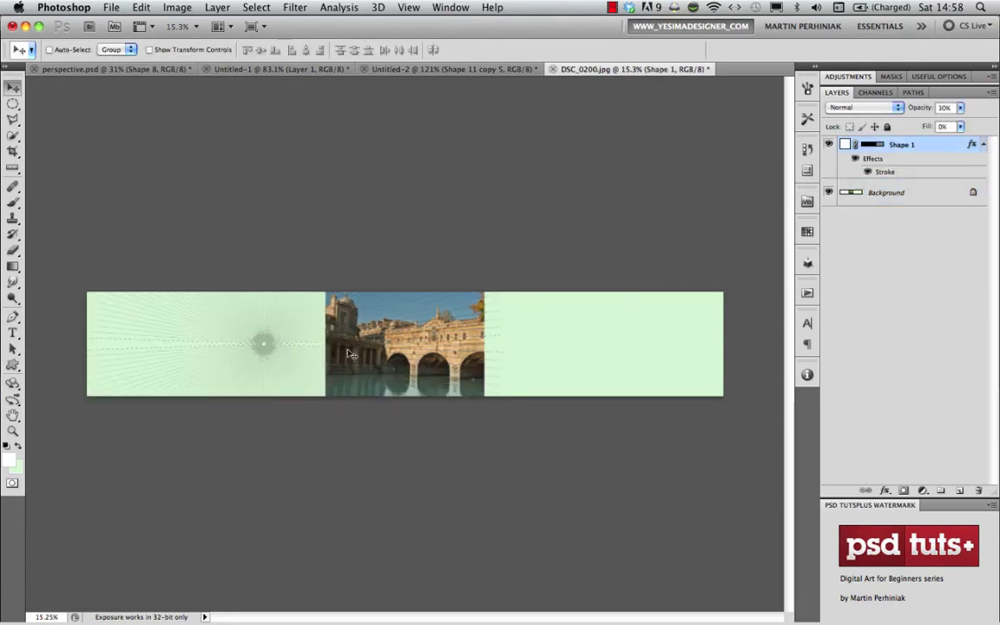
scroll(352, 354, up, 4)
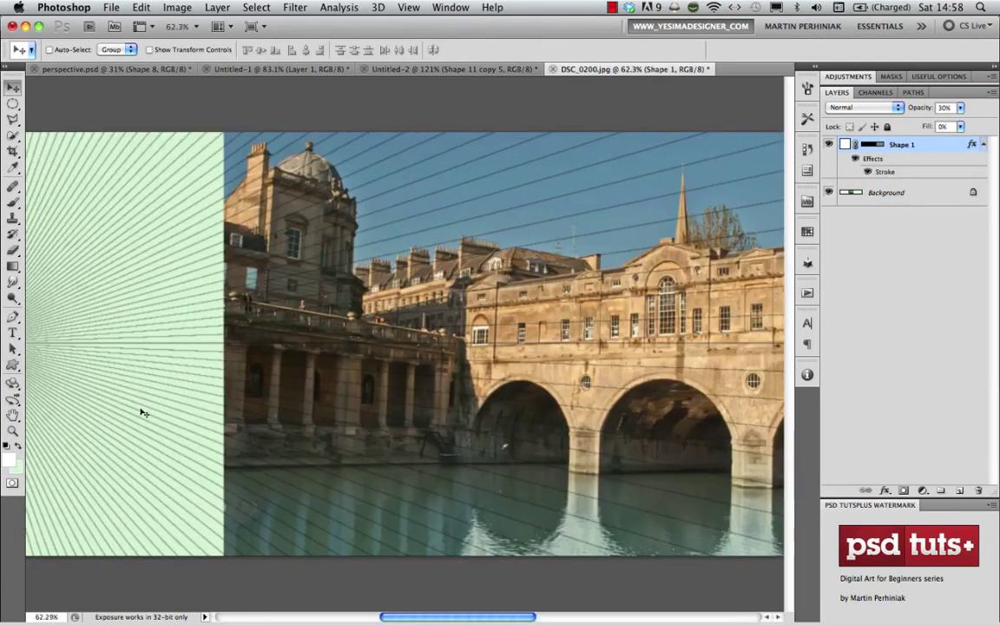
drag(120, 315, 108, 333)
drag(518, 345, 404, 341)
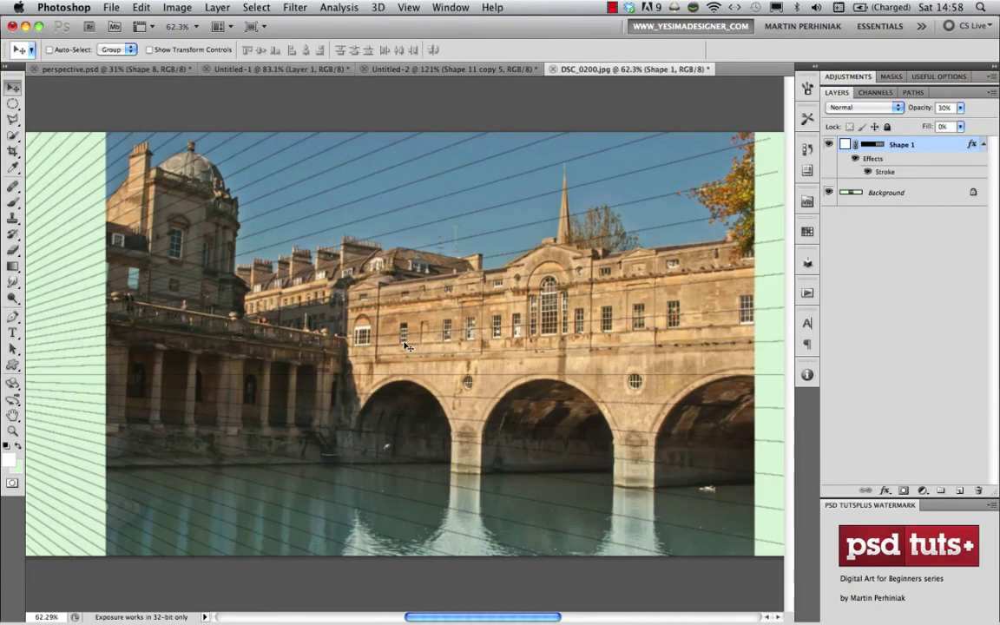
Step: Hide and show the radial shape layer to compare its lines with the bridge's receding edges
click(828, 144)
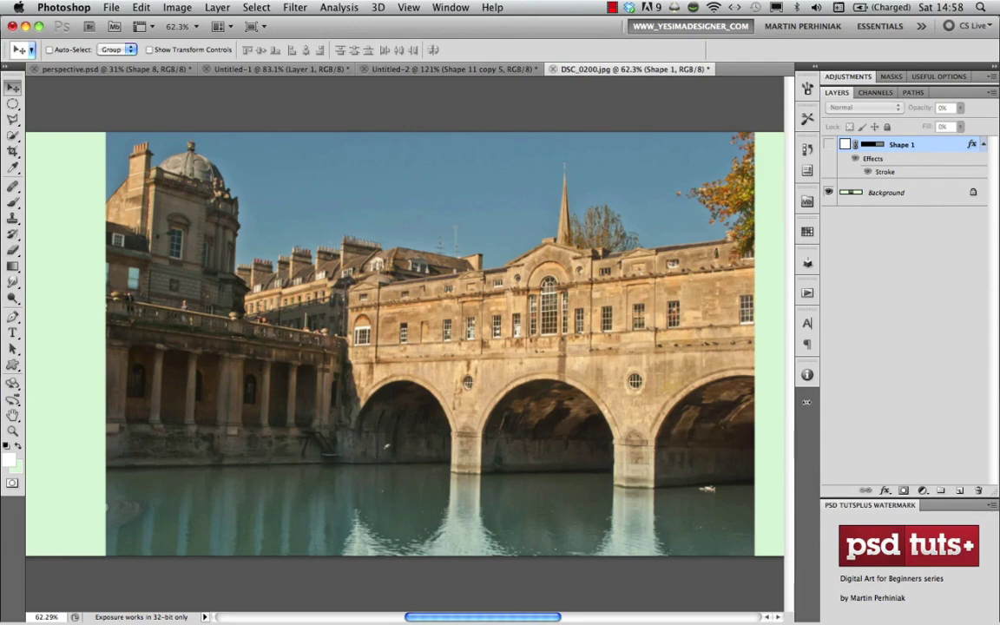
click(829, 145)
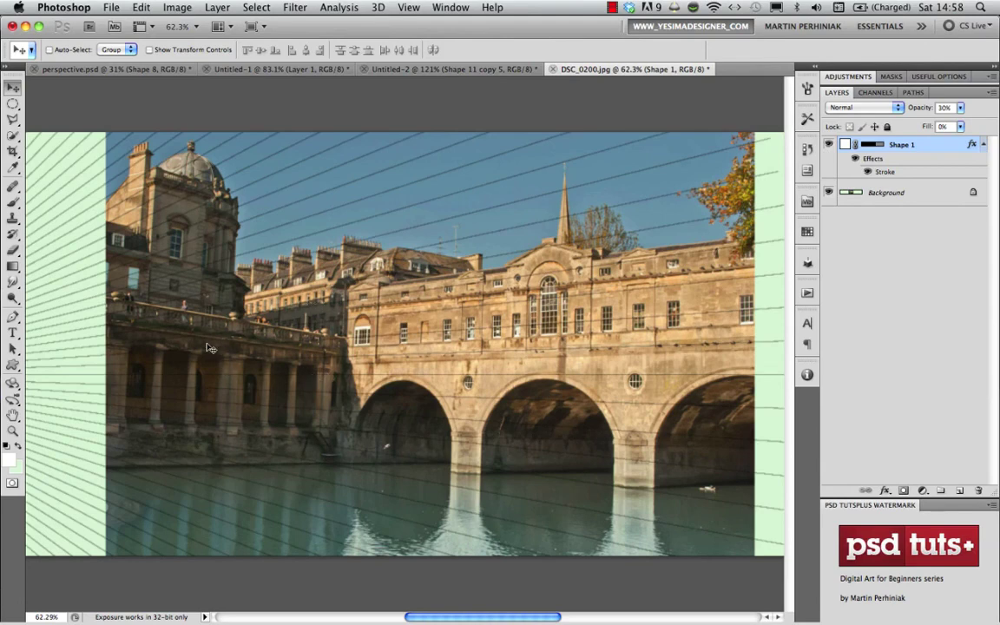
drag(211, 350, 256, 375)
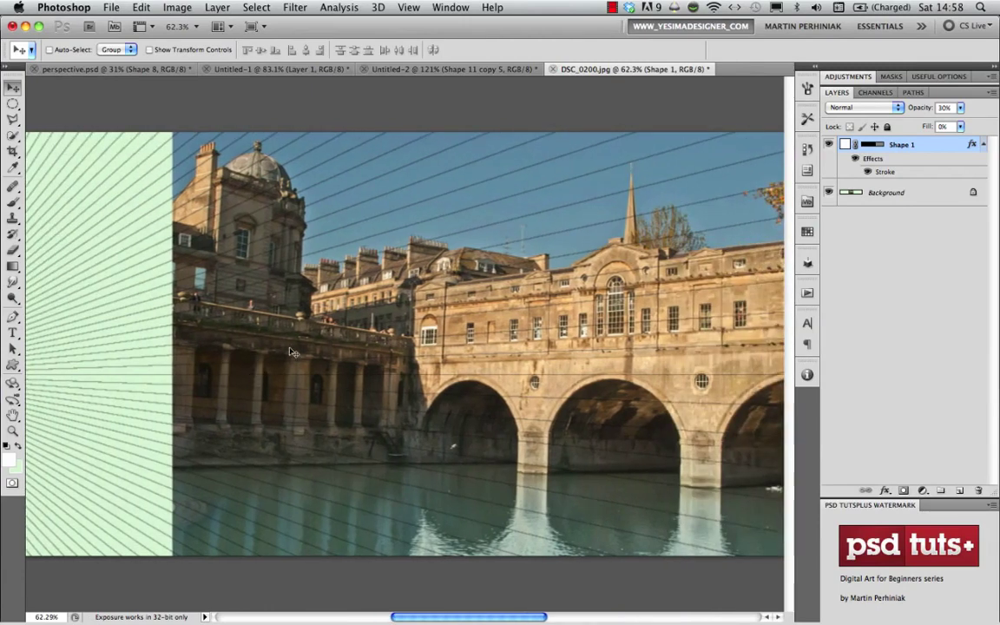
drag(129, 317, 179, 290)
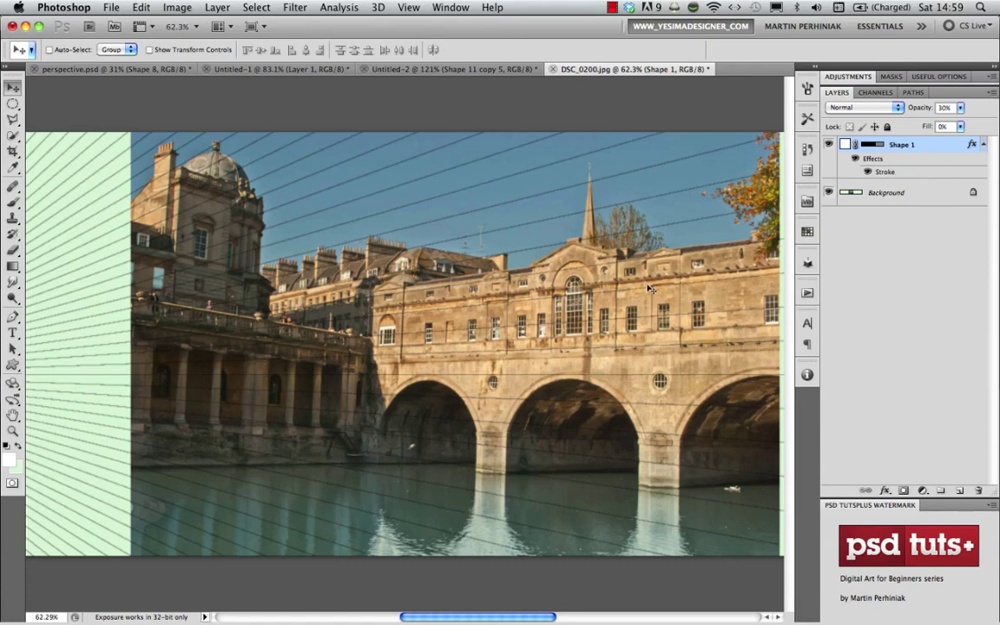
Step: Nudge the radial shape in small increments until its lines follow the bridge's roofline and window rows
key(Down)
key(Down)
key(Down)
key(Down)
key(Down)
key(Down)
key(Down)
key(Down)
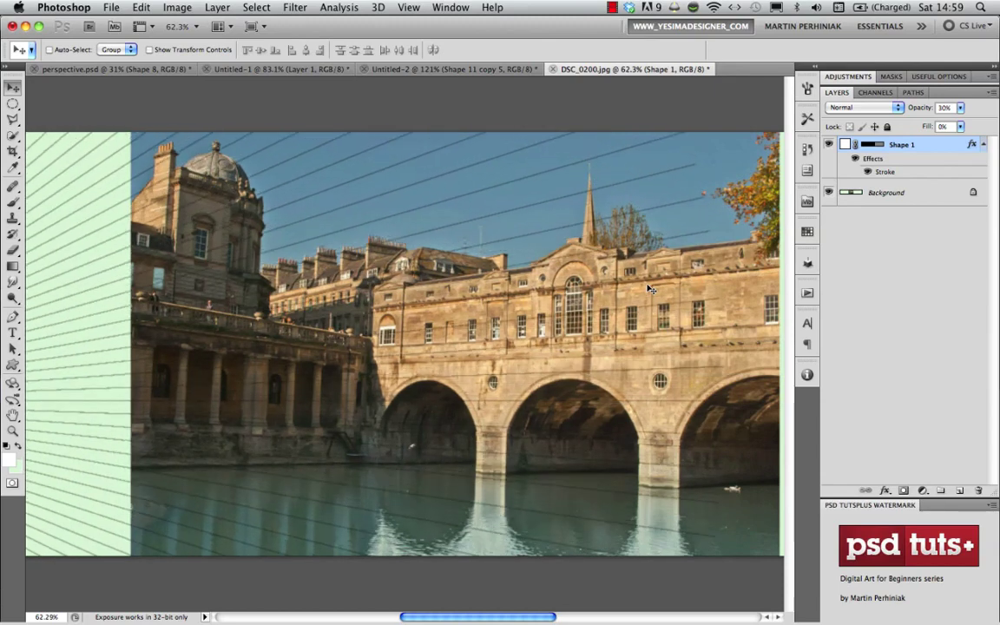
key(Down)
key(Down)
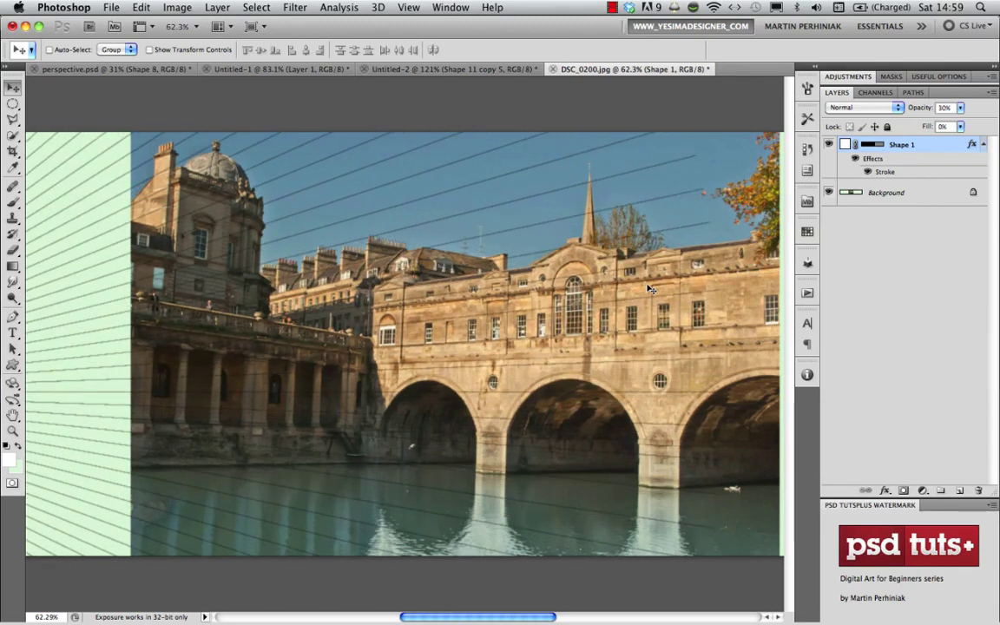
key(Down)
key(Down)
key(Down)
key(Down)
key(Down)
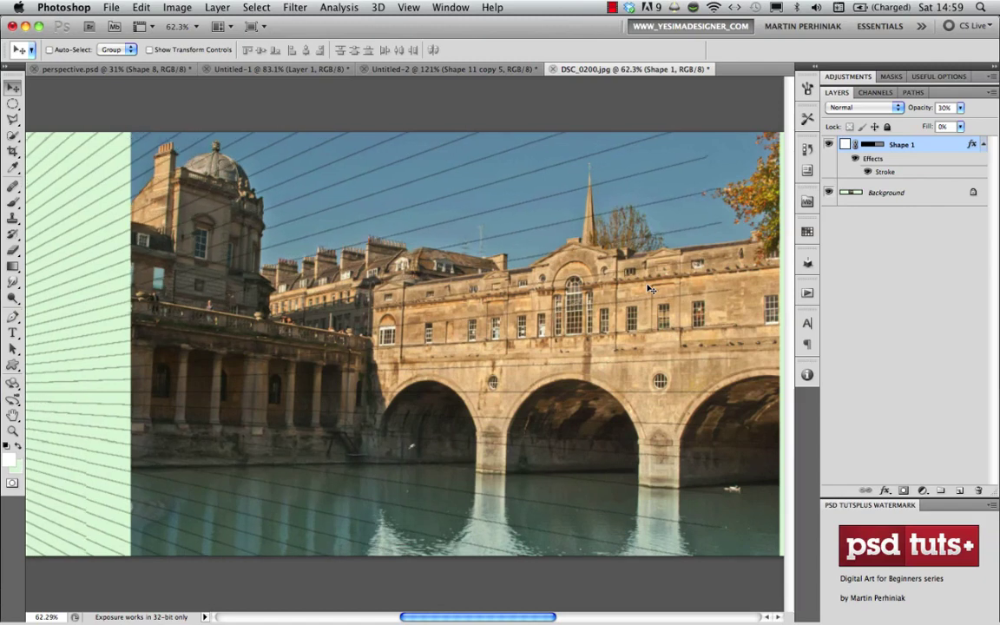
key(Down)
key(Down)
key(Down)
Step: Scale the radial shape to 124.57% about its centre and shift it slightly farther left from the photo
drag(449, 356, 385, 259)
key(ctrl+t)
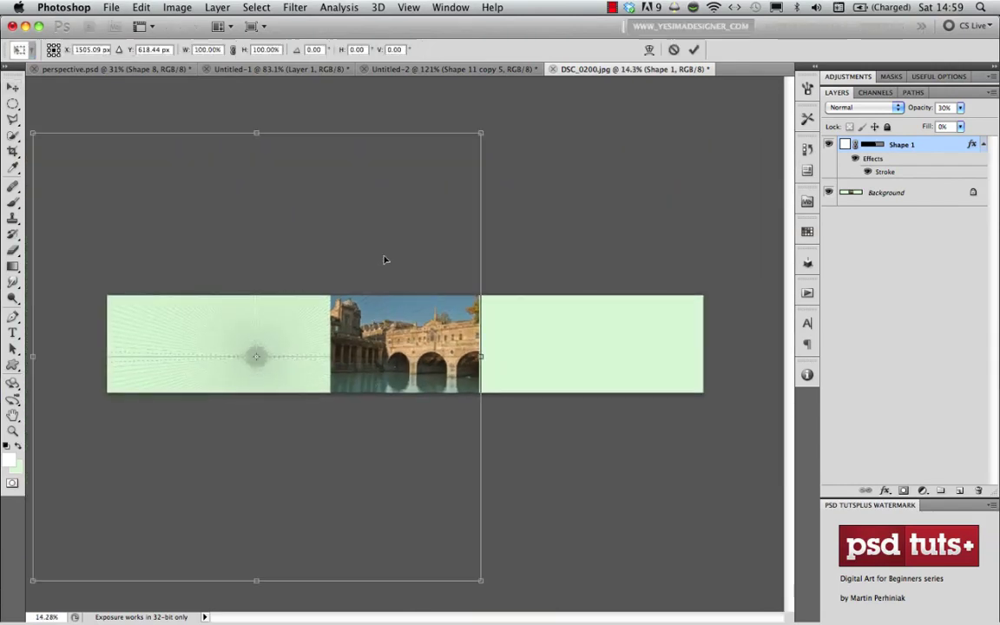
drag(481, 132, 558, 109)
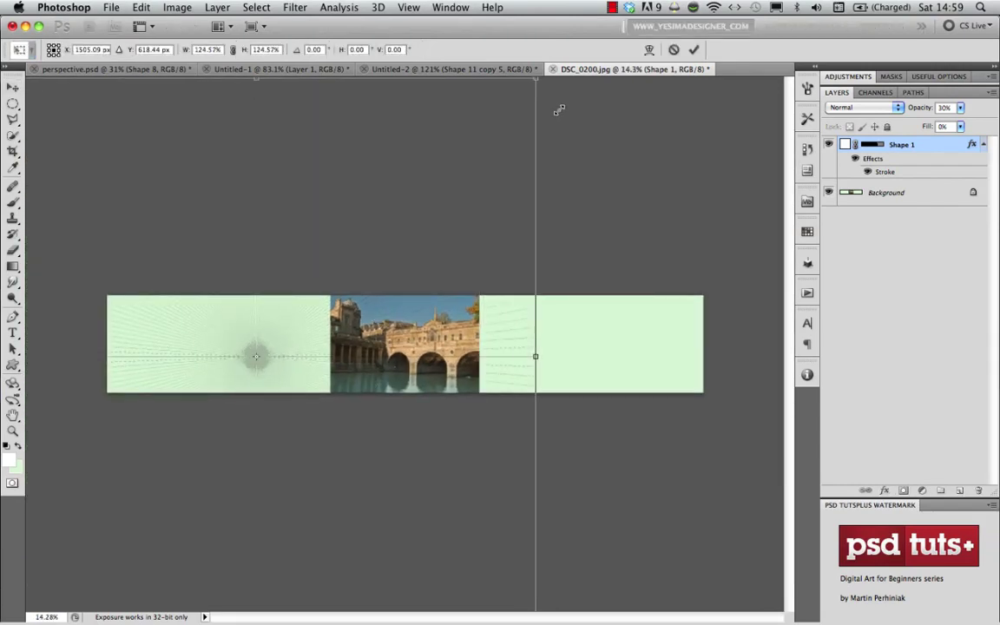
key(Return)
drag(379, 344, 472, 377)
drag(465, 380, 363, 262)
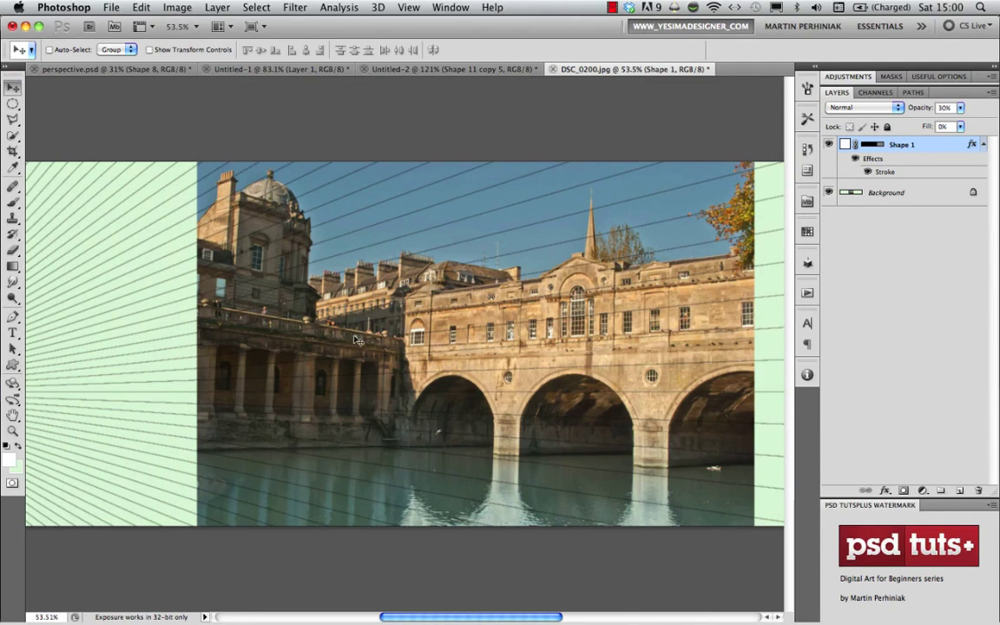
Step: Duplicate the radial shape and place the copy in the empty canvas area right of the photo
drag(482, 341, 330, 321)
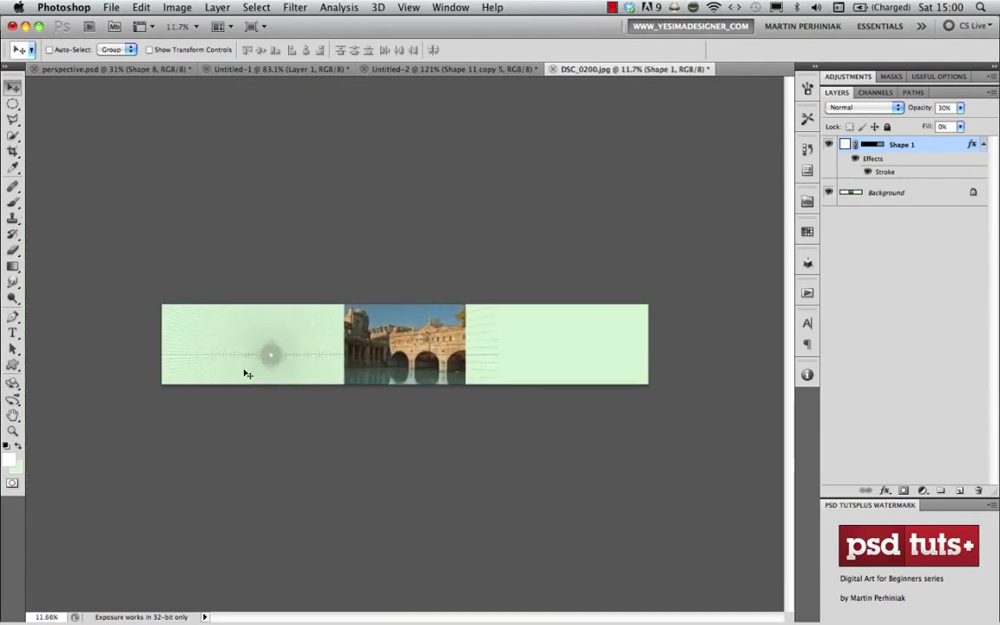
drag(273, 351, 529, 364)
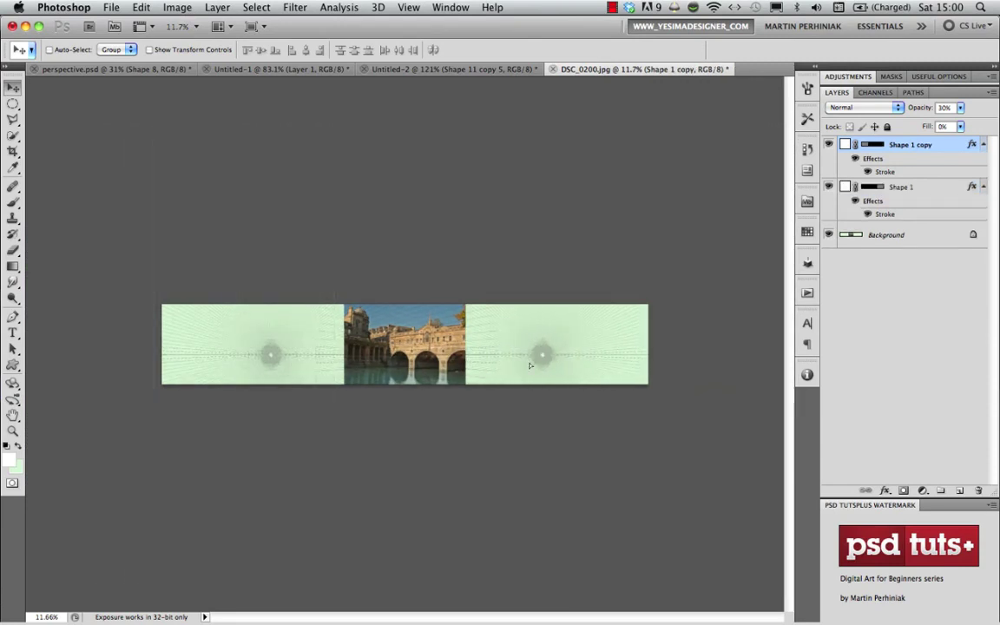
drag(387, 319, 540, 358)
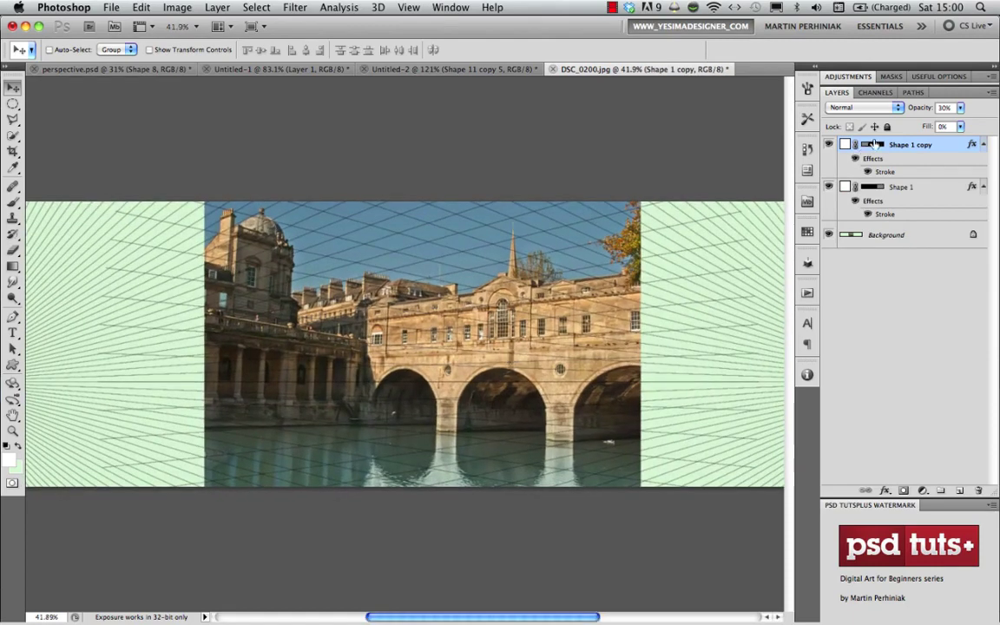
Step: Hide the original radial shape and move the copy lower and closer to the photo so its lines follow the left colonnade
click(828, 188)
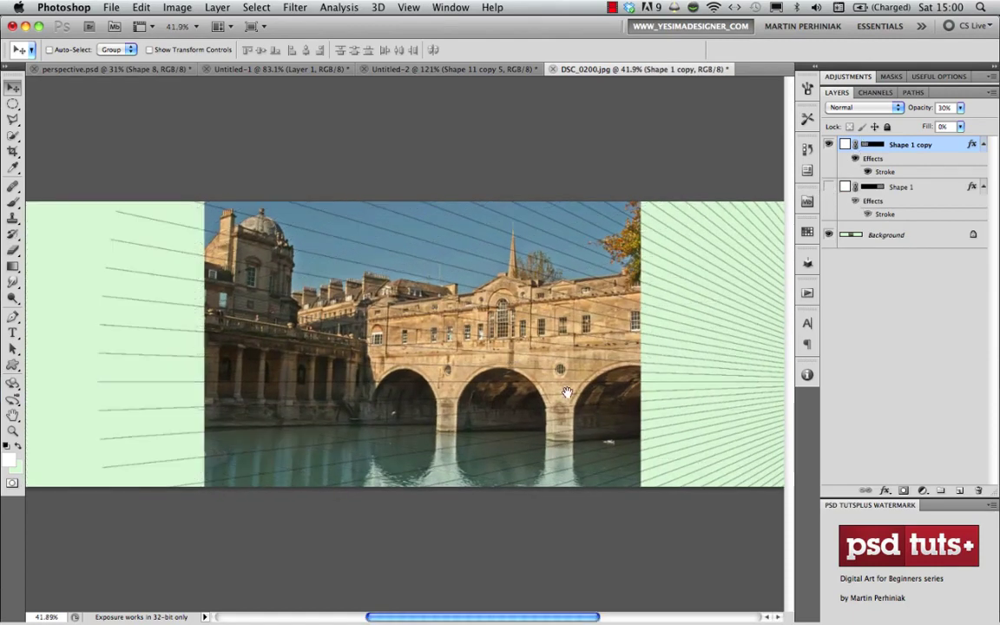
drag(563, 393, 536, 402)
drag(298, 340, 425, 344)
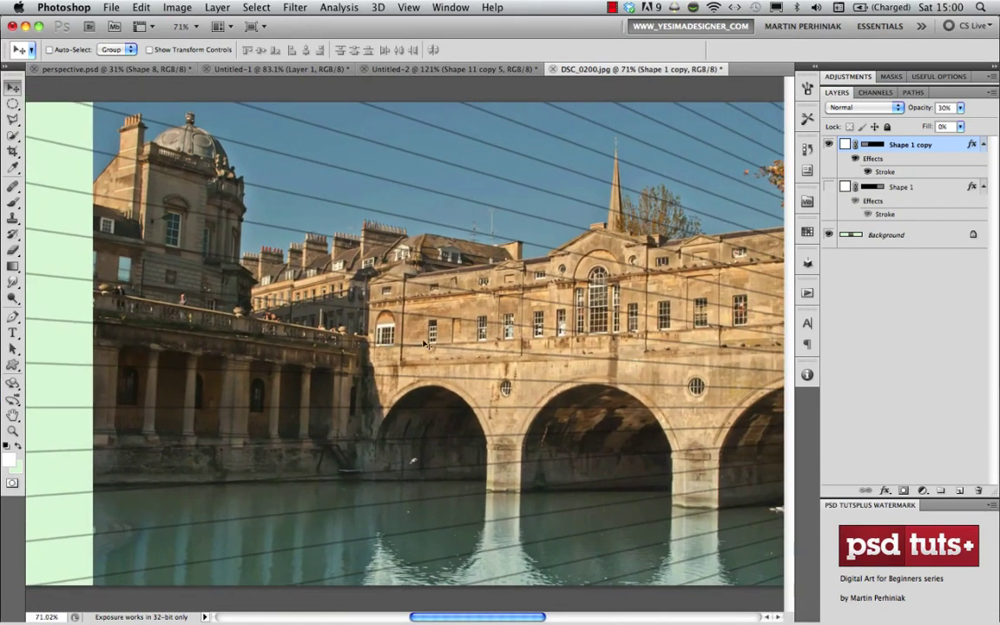
drag(488, 361, 357, 408)
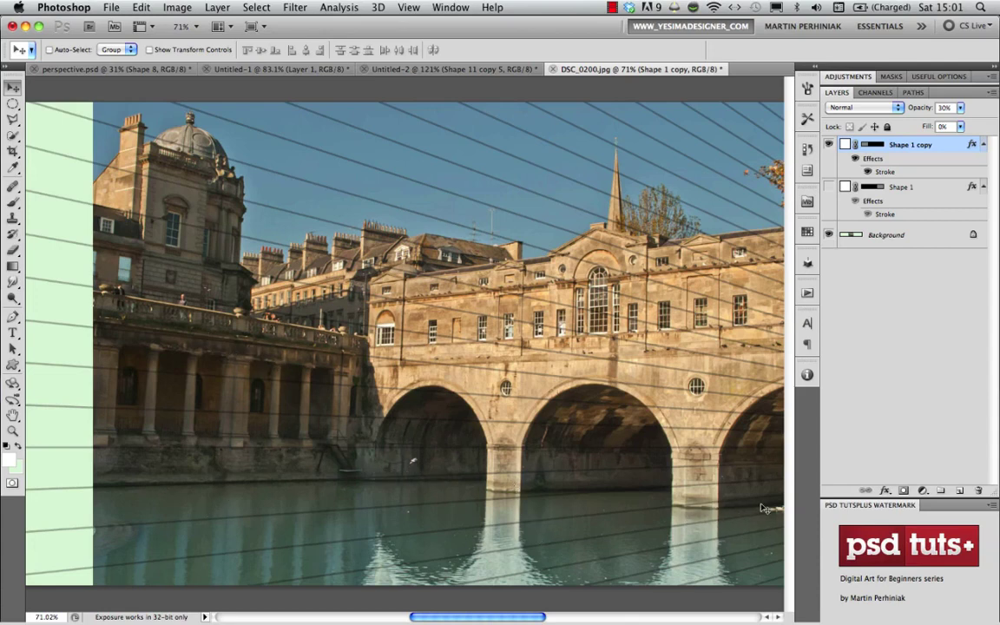
Step: Show the original radial shape again and compare the two vanishing points on either side of the photo
drag(522, 375, 478, 372)
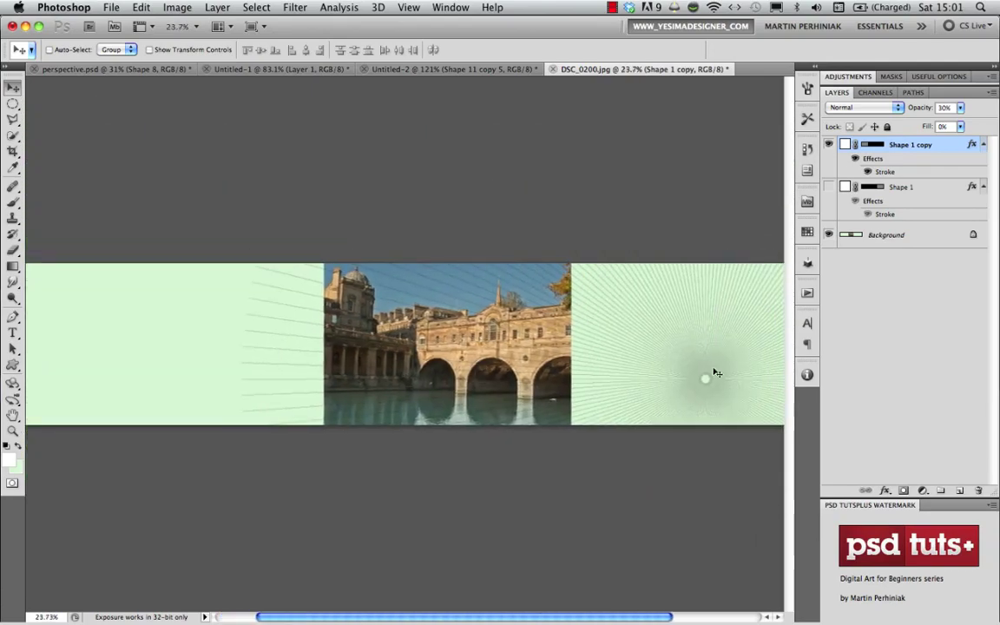
click(829, 187)
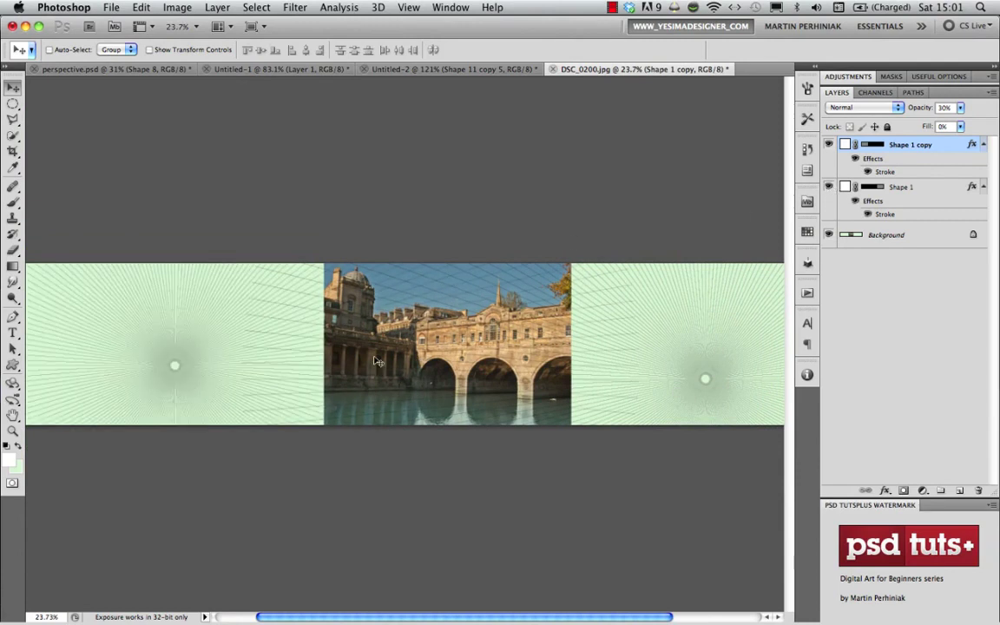
scroll(575, 357, down, 1)
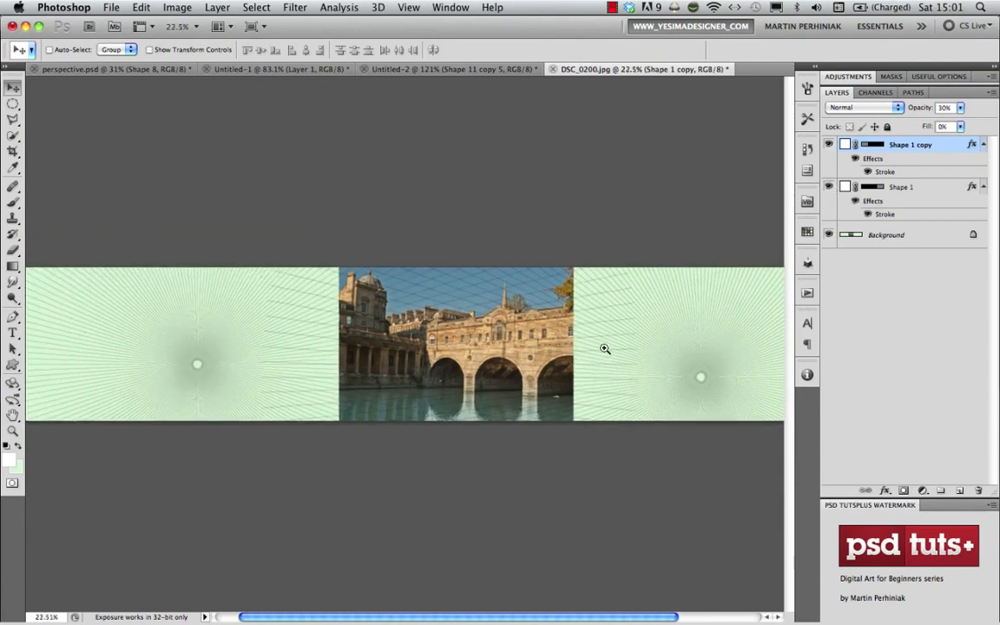
drag(602, 345, 489, 349)
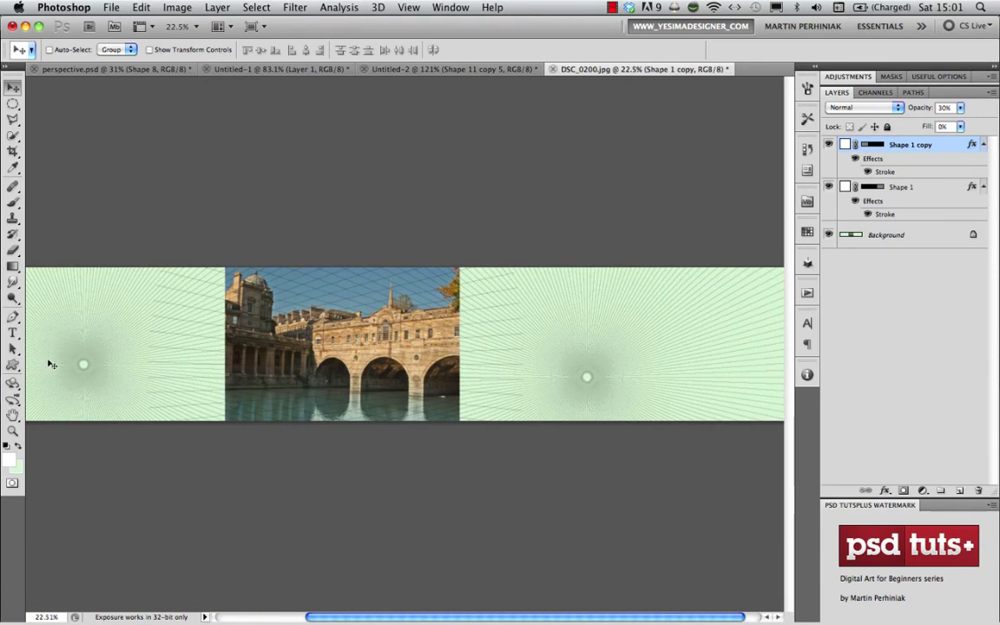